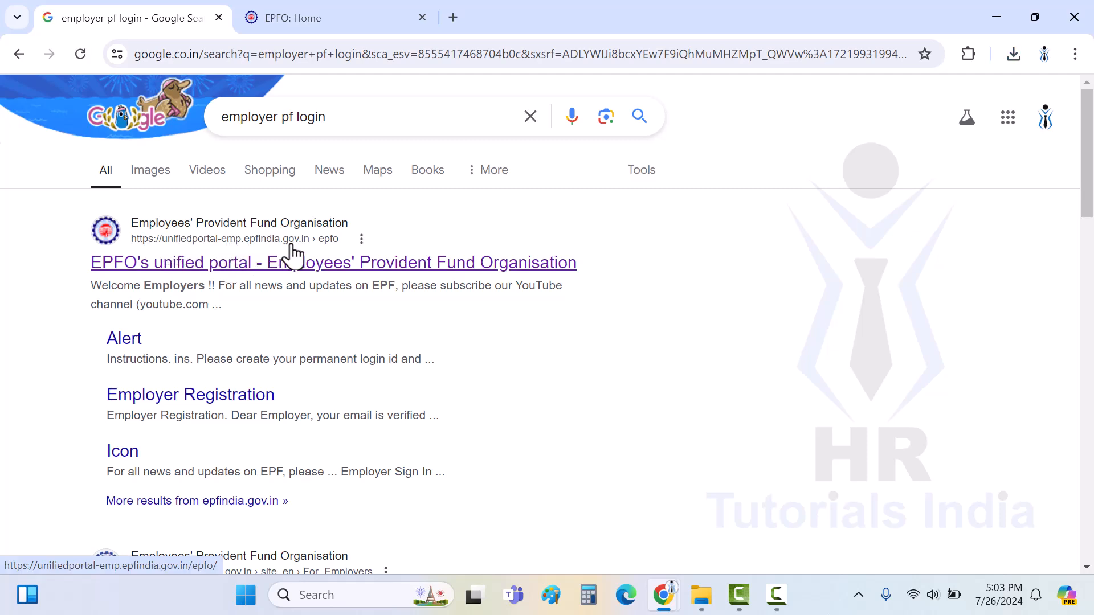
Sign in to EPFO's unified portal for employers with the establishment's username and account password, dismissing the cyber fraud alert
click(313, 273)
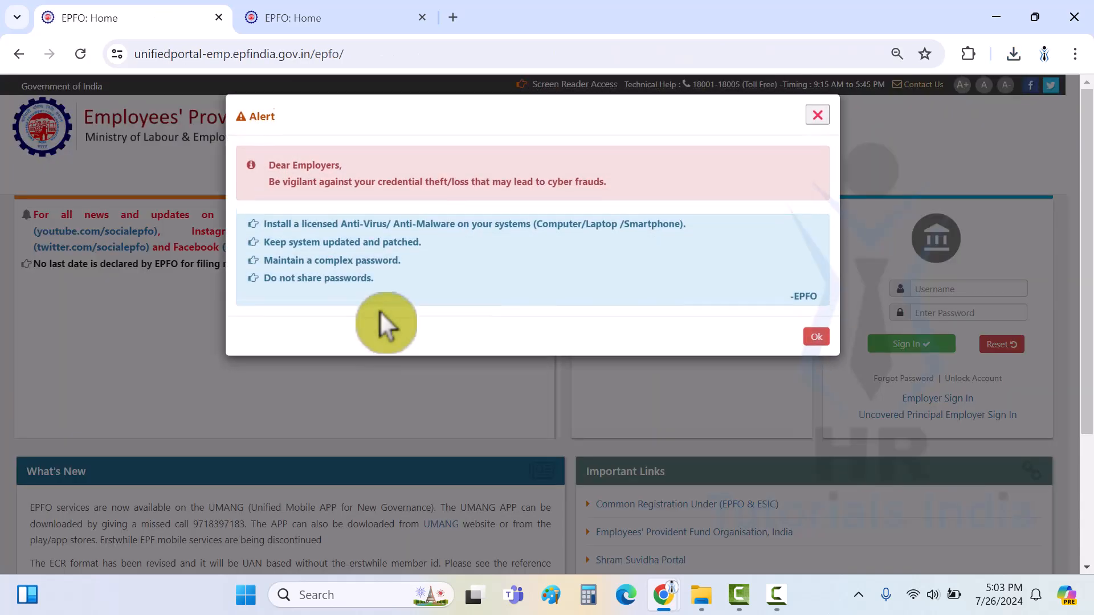
click(818, 341)
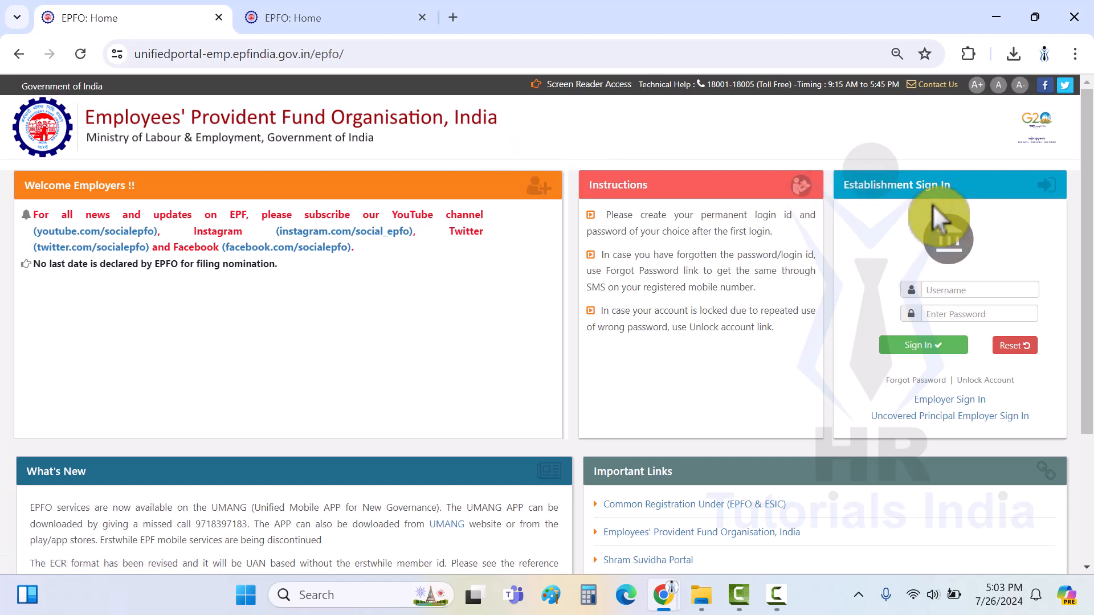
click(965, 290)
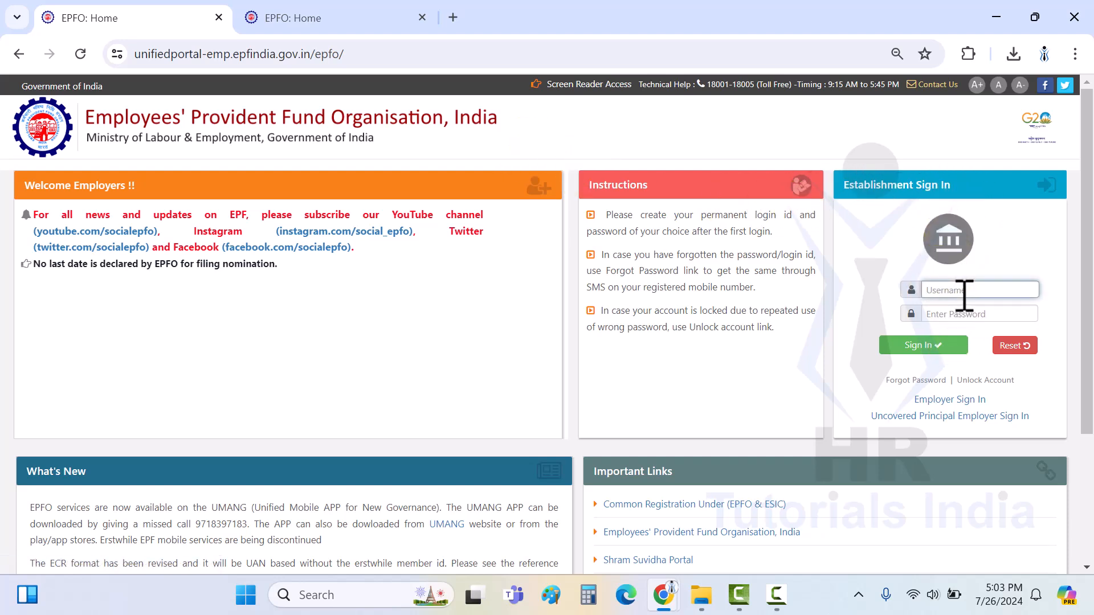
key(Tab)
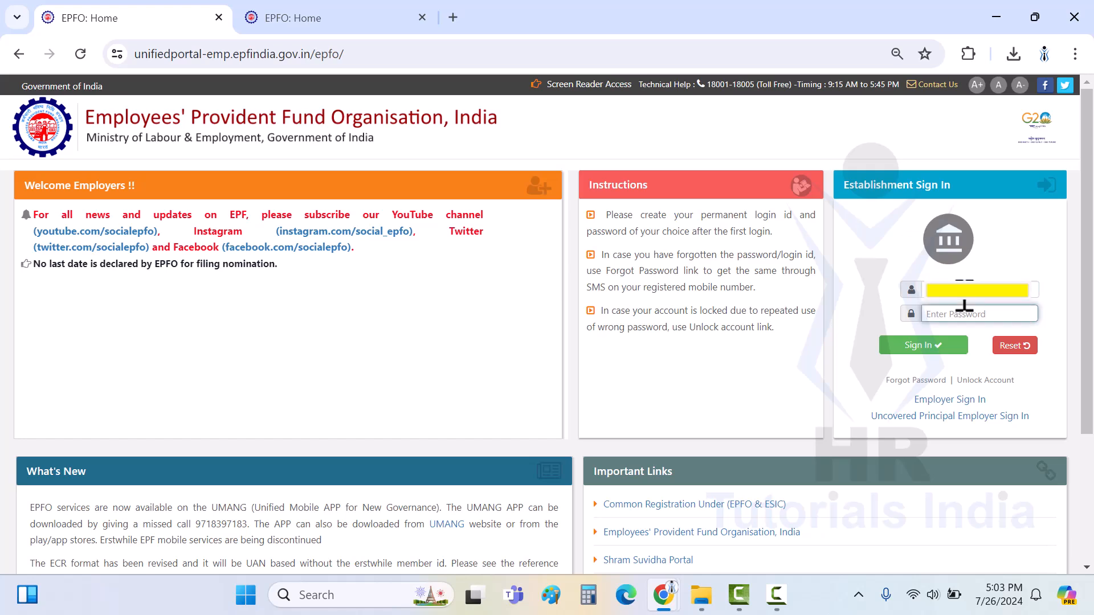
click(915, 350)
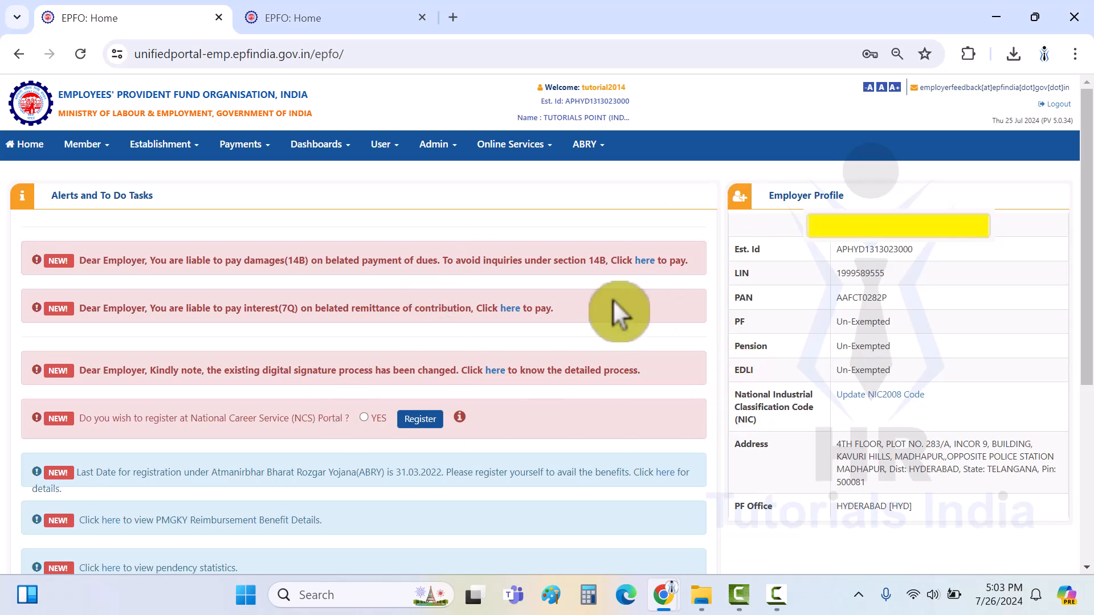
Open Joint Declaration Filing for members and search for the member by UAN
click(107, 160)
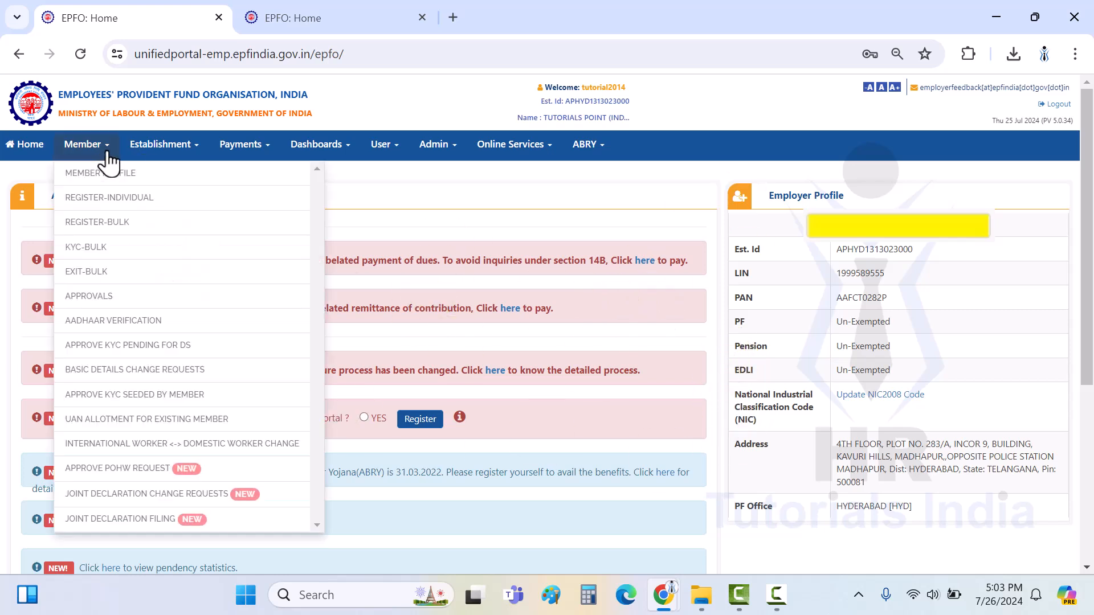
click(144, 527)
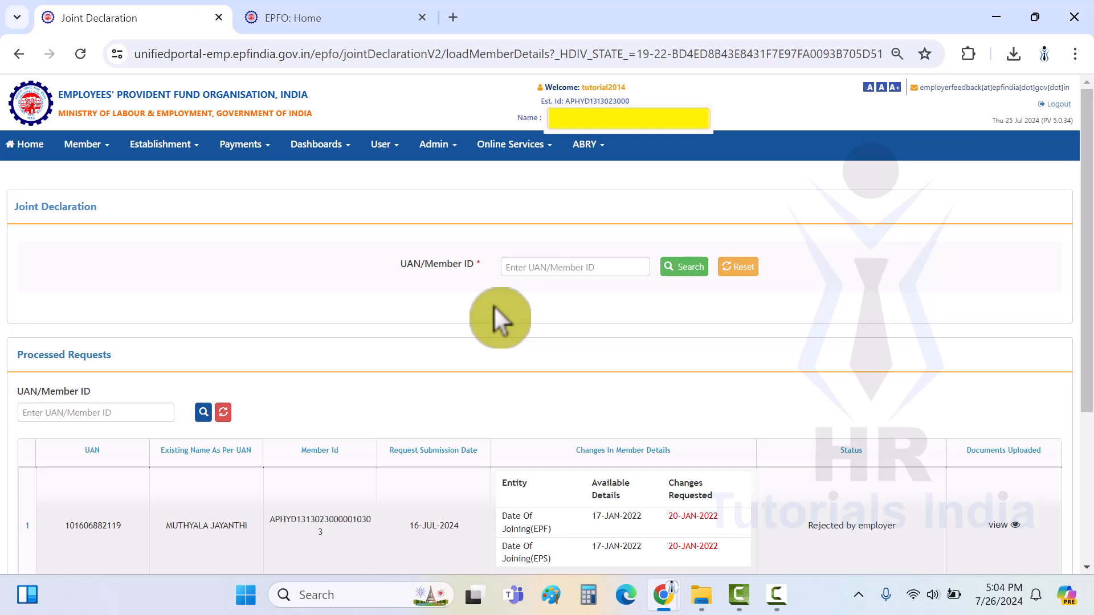
click(540, 268)
key(ctrl+v)
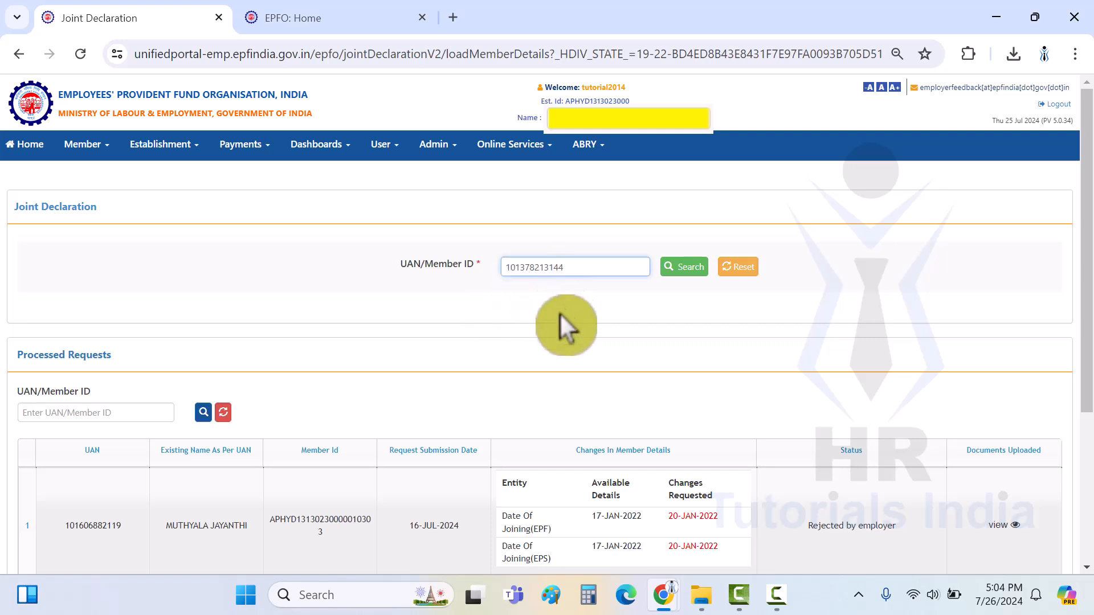
click(683, 268)
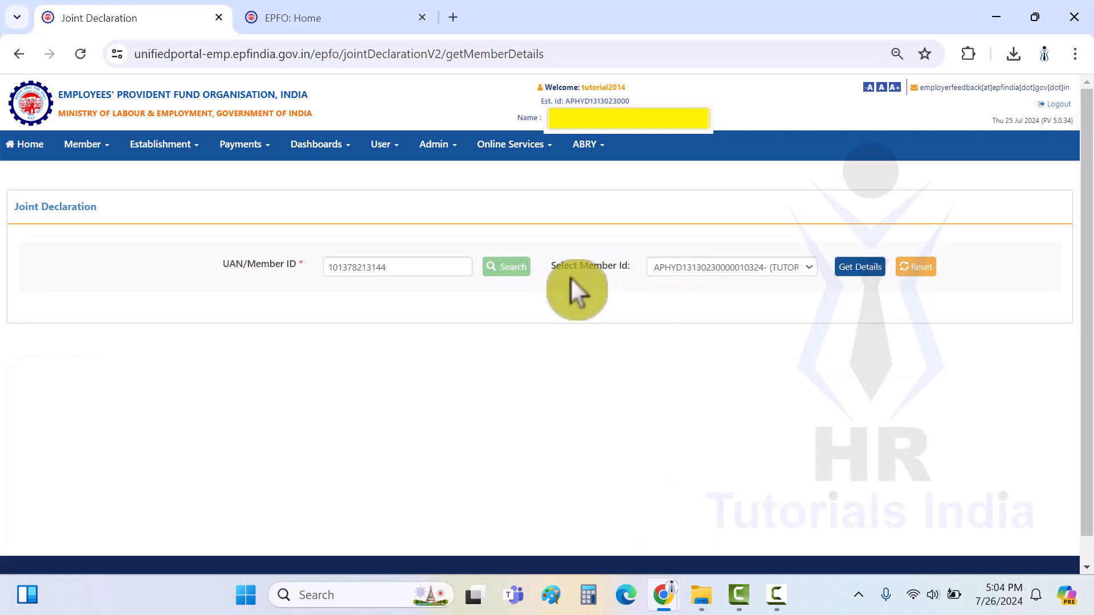
Select the member ID belonging to Tutorials Point (India) Private Limited and load the member's details
click(798, 272)
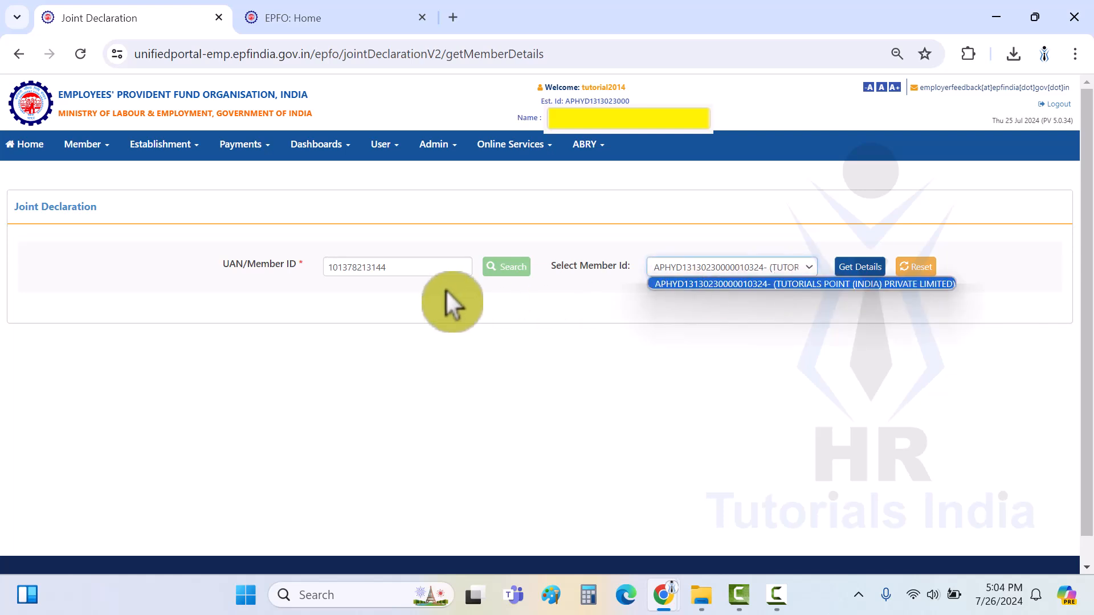
click(371, 301)
click(717, 267)
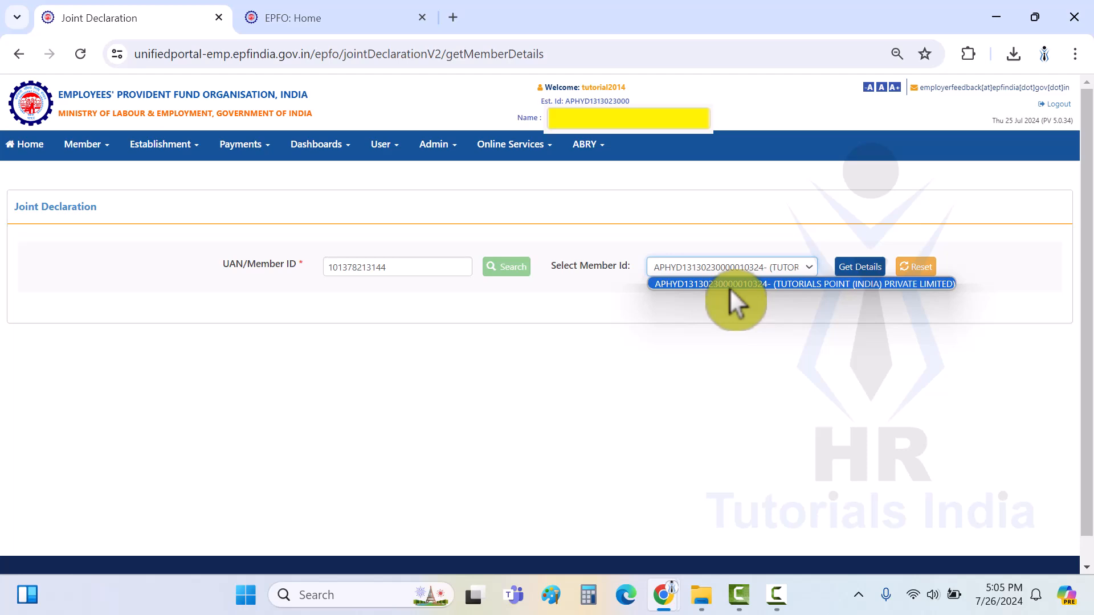
click(729, 287)
click(857, 272)
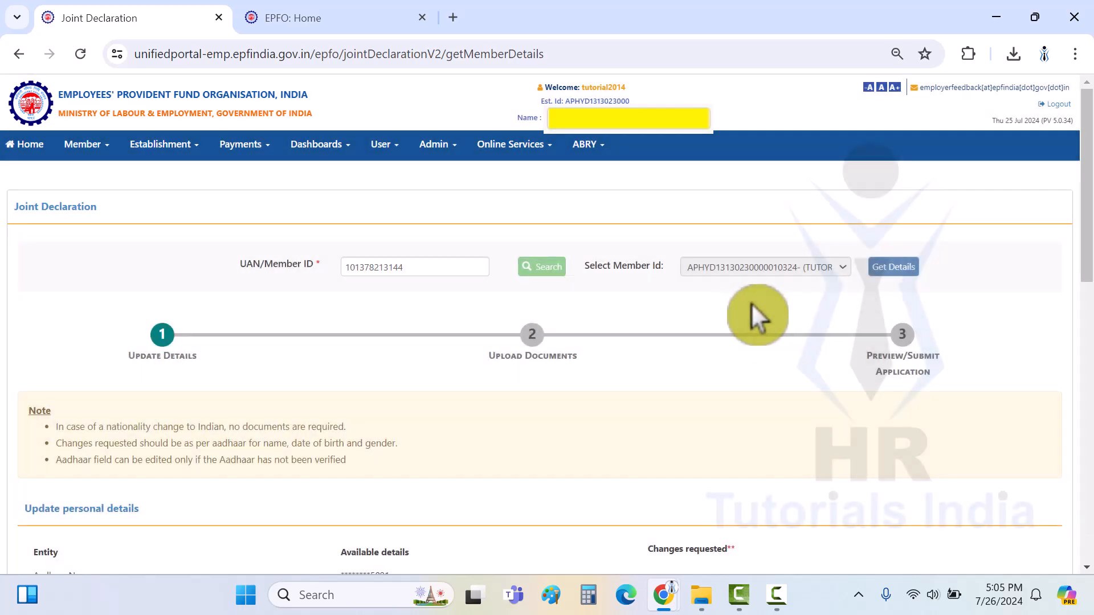
Review the notes and the fields offered for correction under the personal details and service details sections
scroll(735, 306, down, 1)
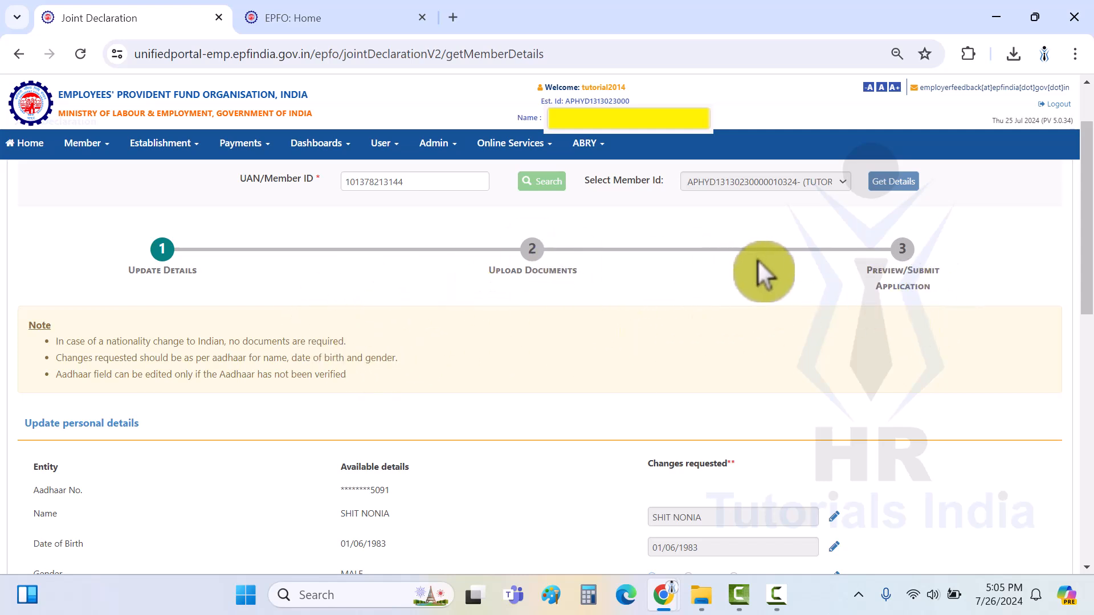
scroll(695, 294, down, 2)
scroll(695, 295, down, 2)
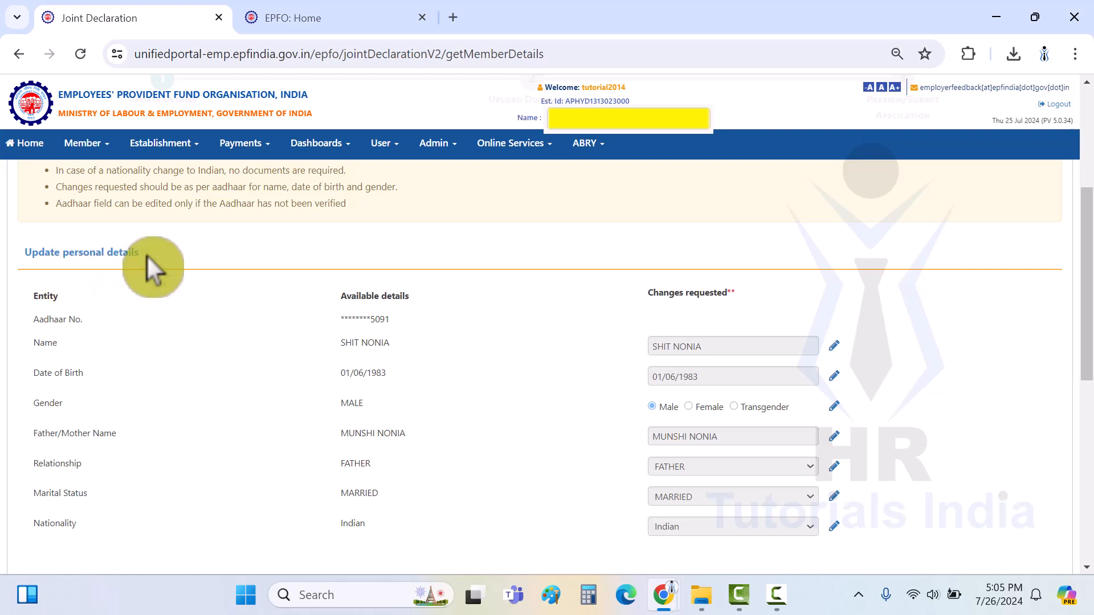
scroll(189, 271, down, 2)
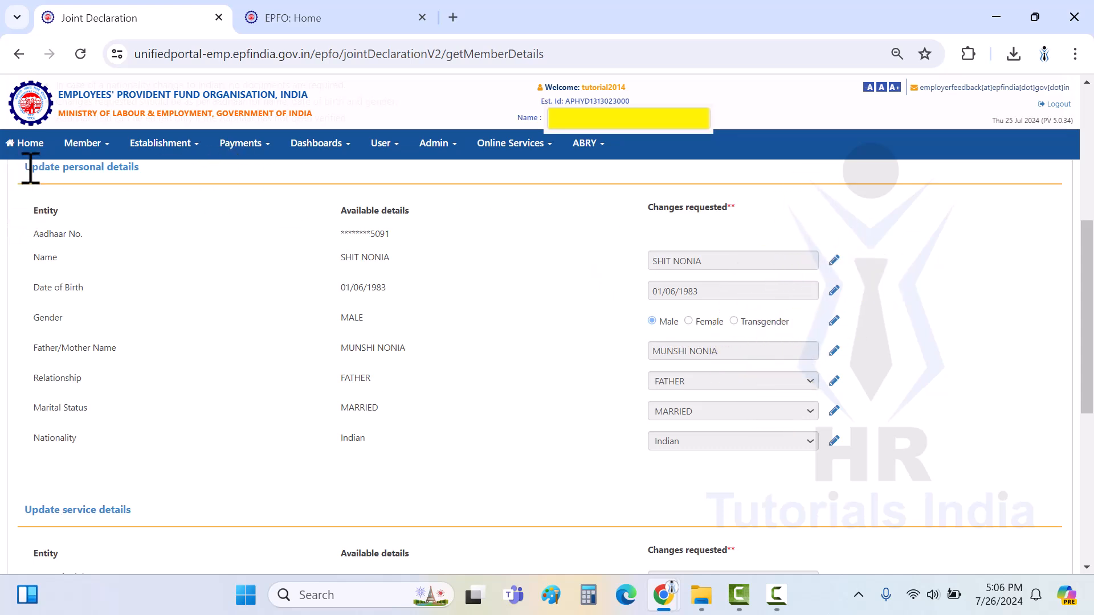
drag(30, 168, 148, 172)
click(233, 187)
scroll(347, 281, down, 1)
scroll(342, 299, down, 4)
drag(25, 253, 143, 253)
click(200, 253)
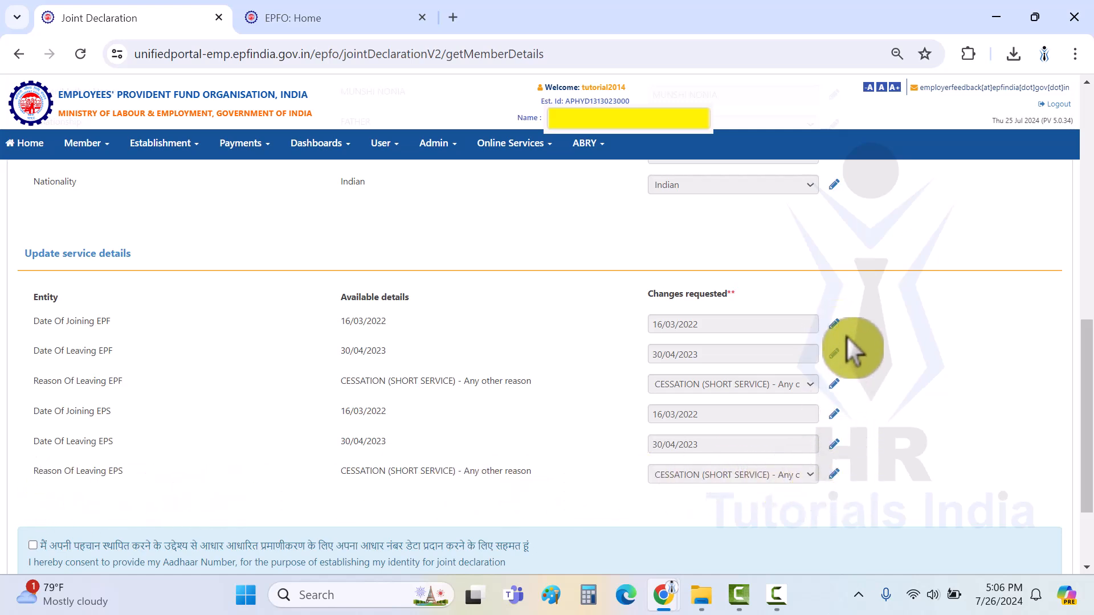
Unlock the Name field in the requested personal detail changes and replace its content with the member's corrected full name
scroll(843, 342, up, 5)
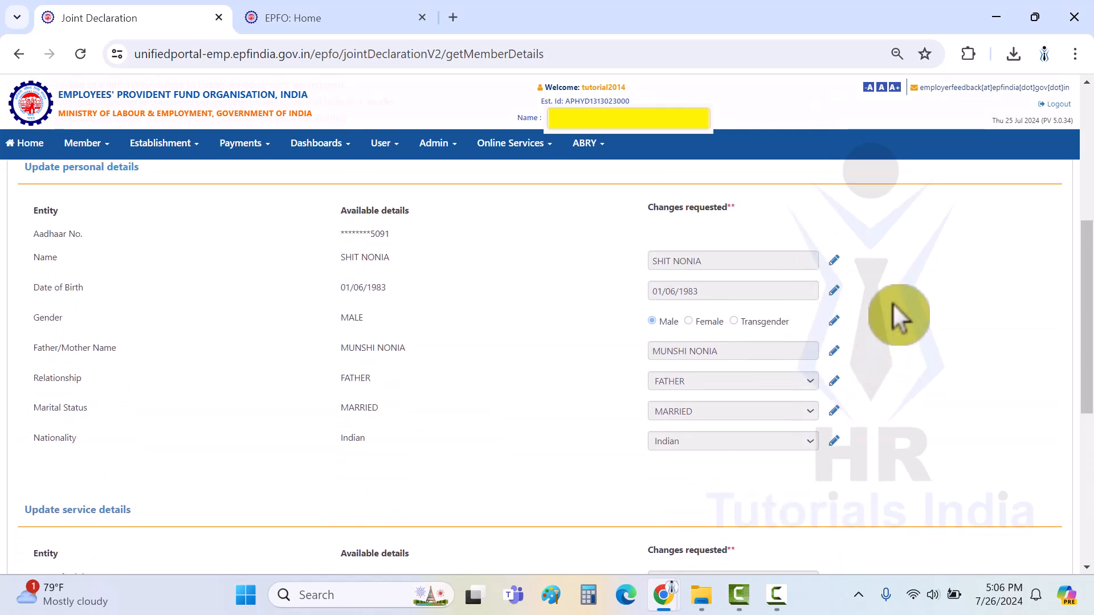
click(836, 261)
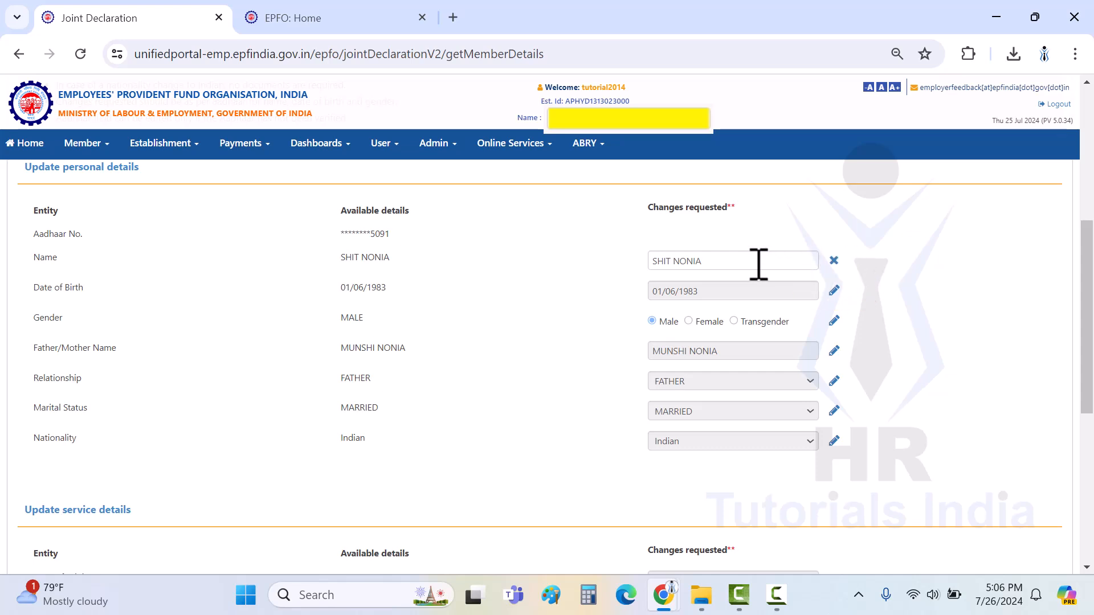
drag(759, 264, 594, 266)
key(BackSpace)
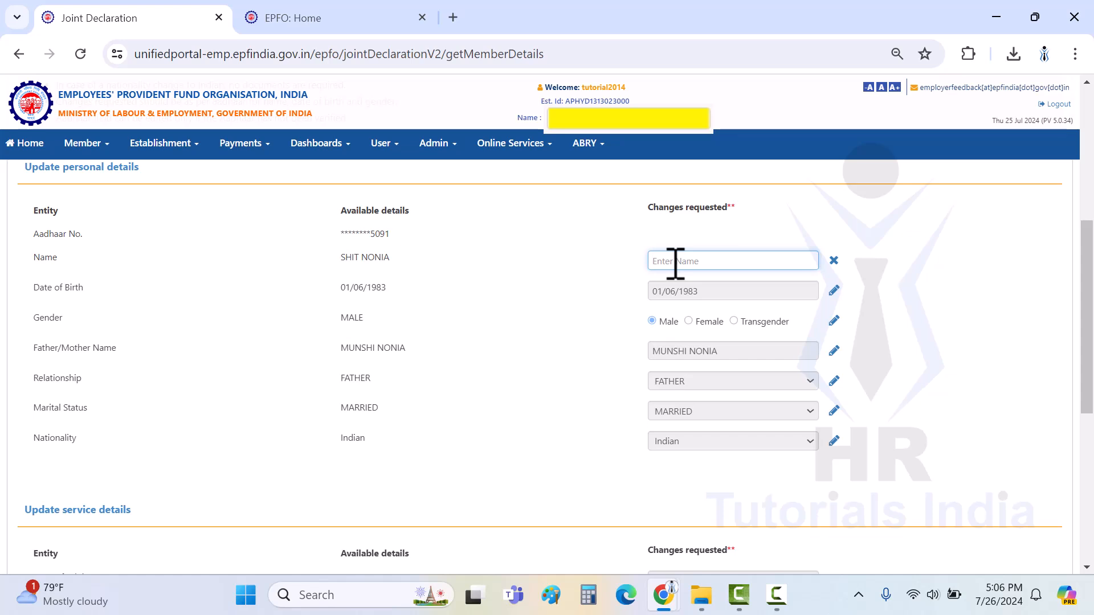
drag(334, 262, 399, 254)
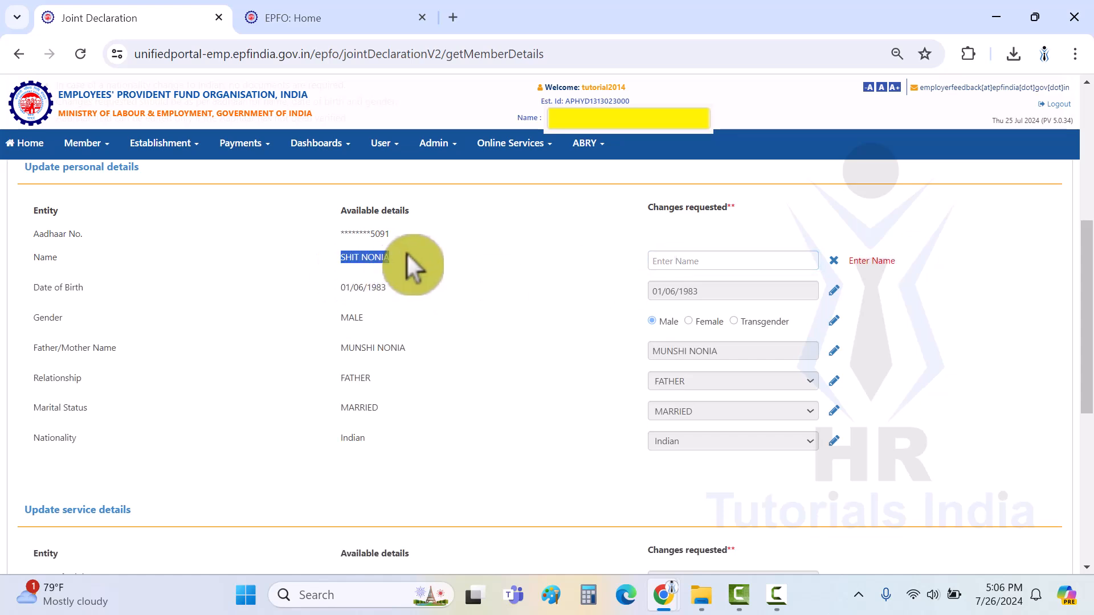
click(694, 259)
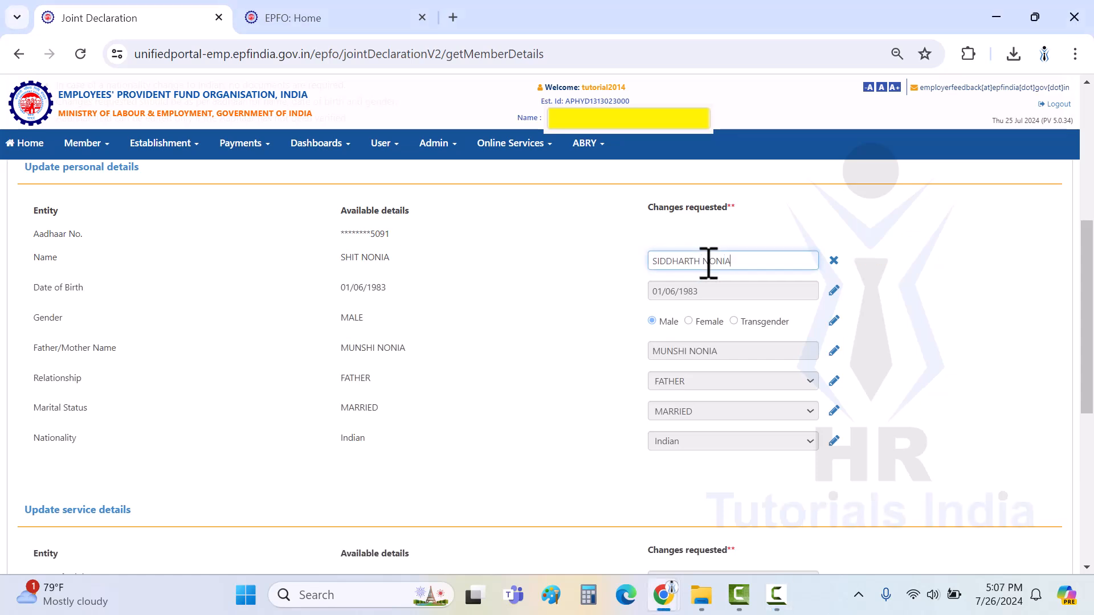
click(872, 282)
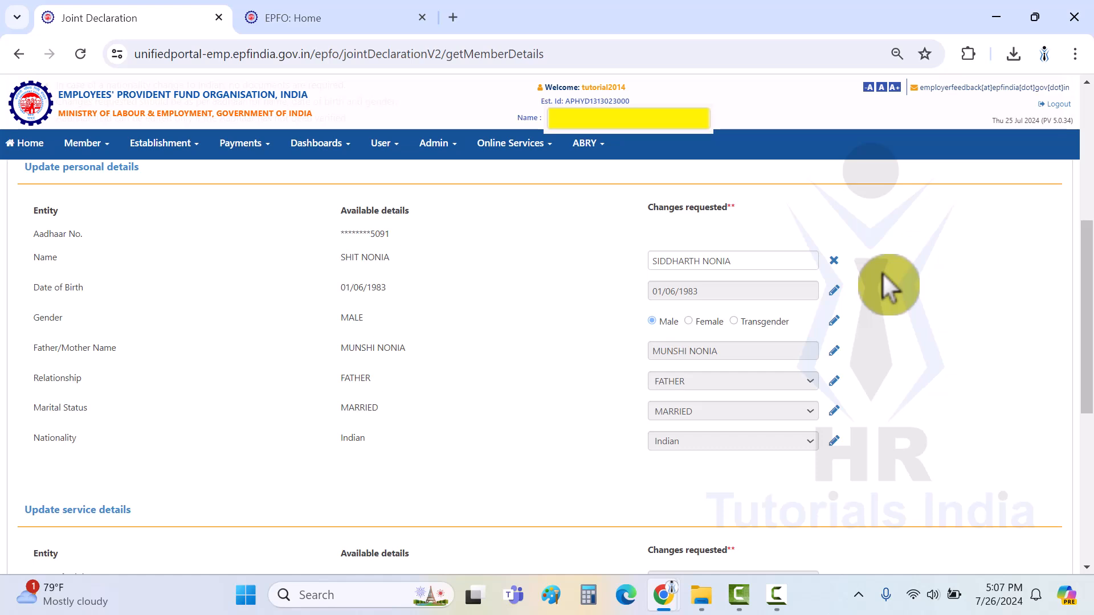
Give the Aadhaar consent for the joint declaration and proceed to the document upload stage
scroll(906, 277, down, 6)
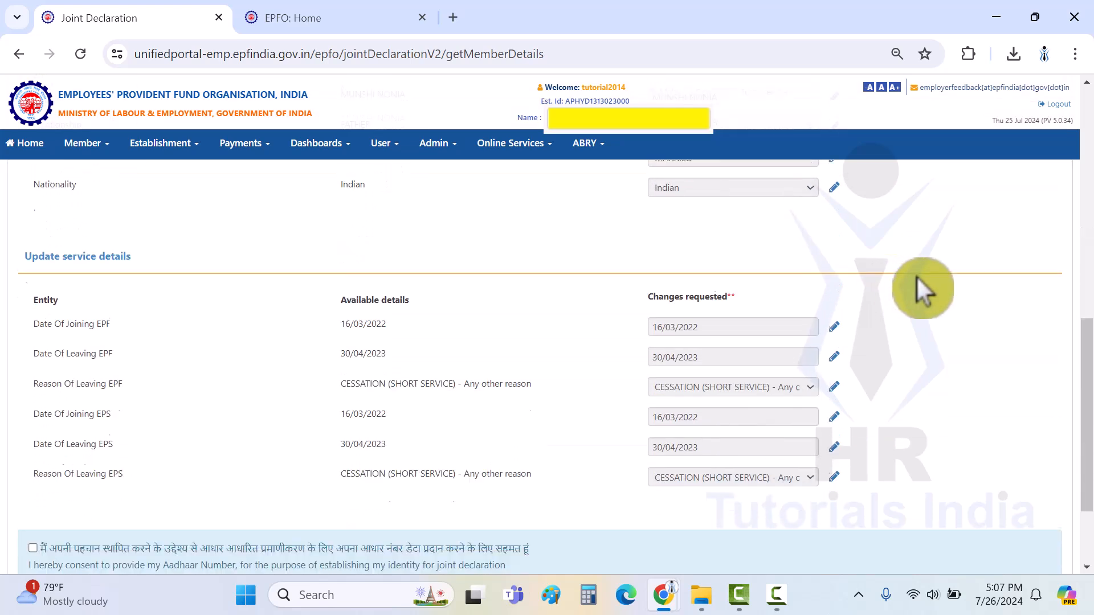
click(33, 422)
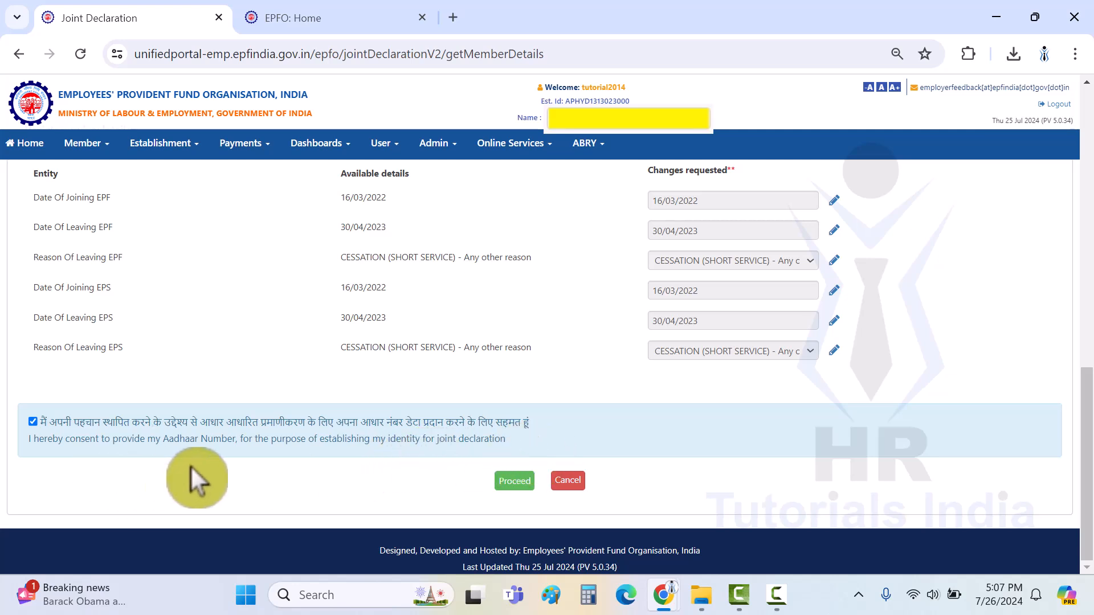
click(514, 482)
Review the Upload Documents stage, including its file rules and the document slots for the member name change
scroll(593, 346, down, 5)
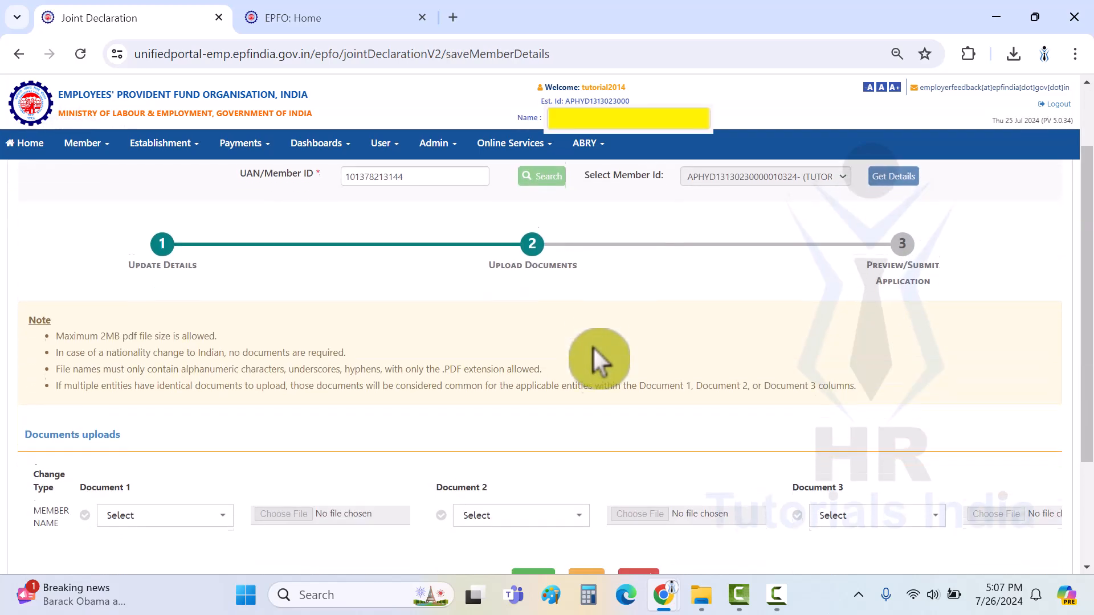
scroll(131, 336, up, 3)
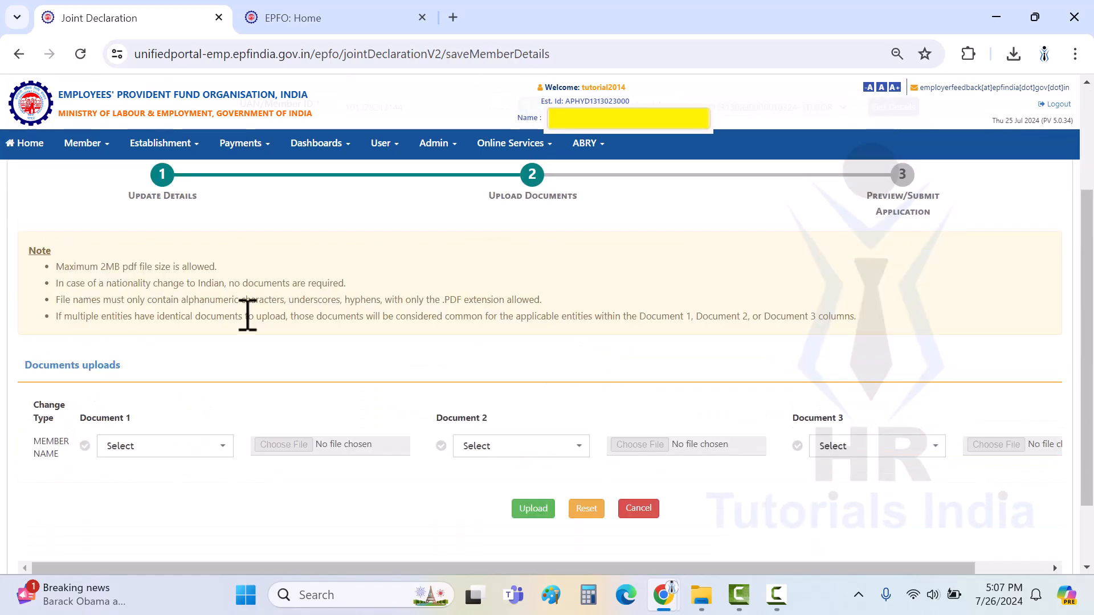
drag(128, 283, 212, 286)
drag(489, 282, 576, 285)
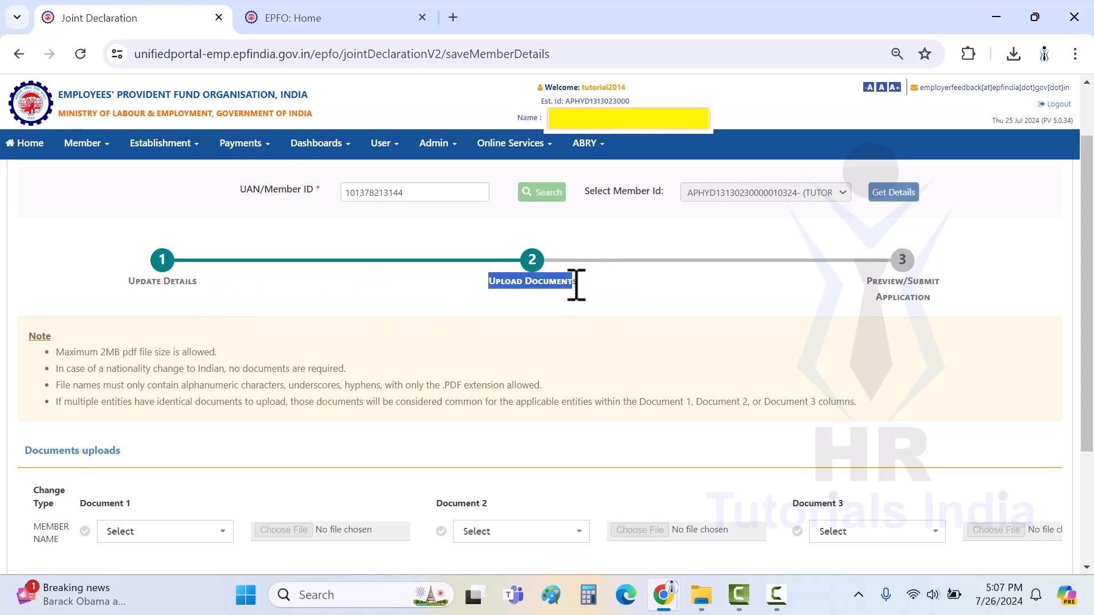
click(545, 303)
scroll(538, 311, down, 2)
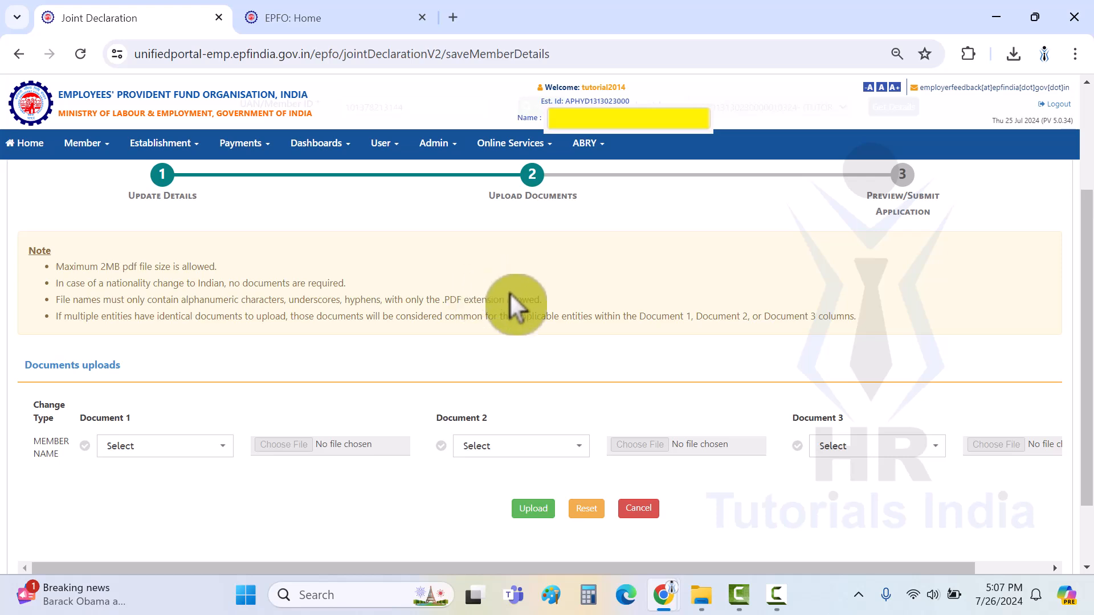
scroll(511, 292, down, 2)
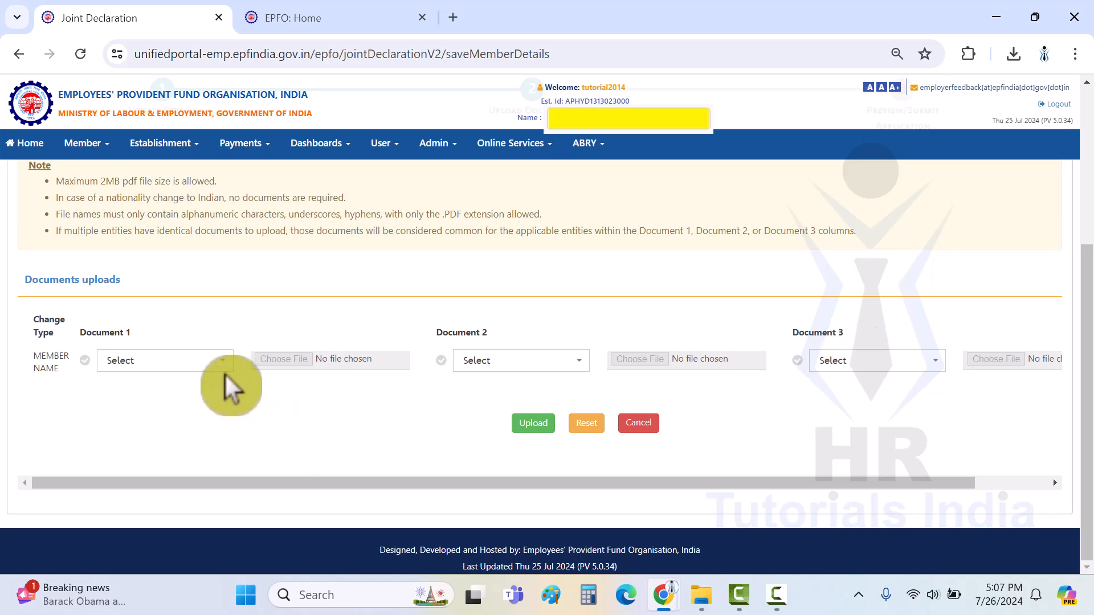
Examine all the document types offered for Document 1 of the member name change
click(174, 368)
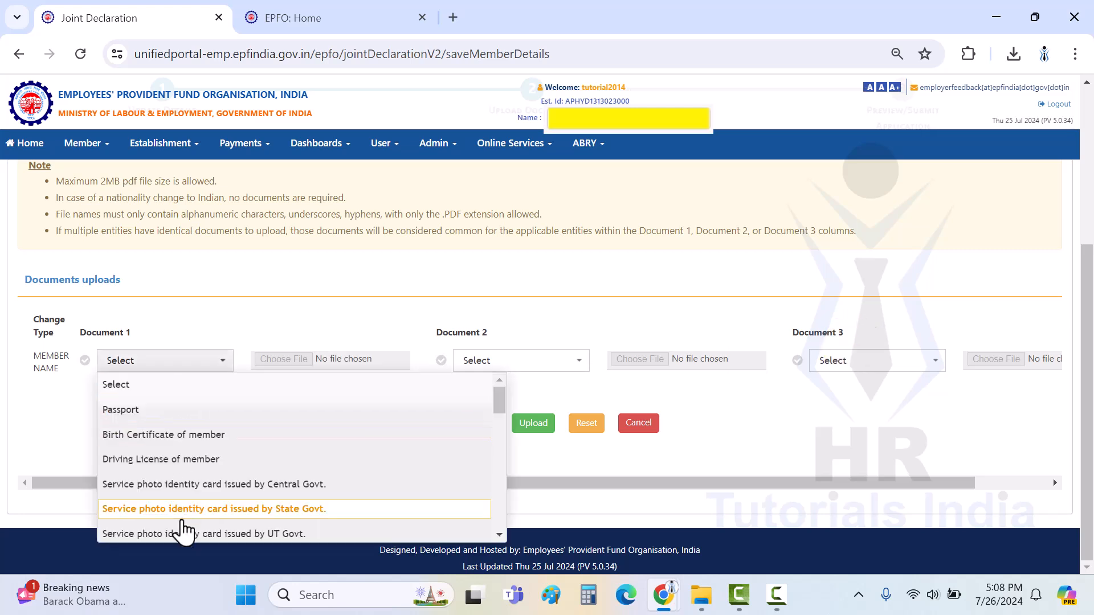
scroll(192, 484, down, 5)
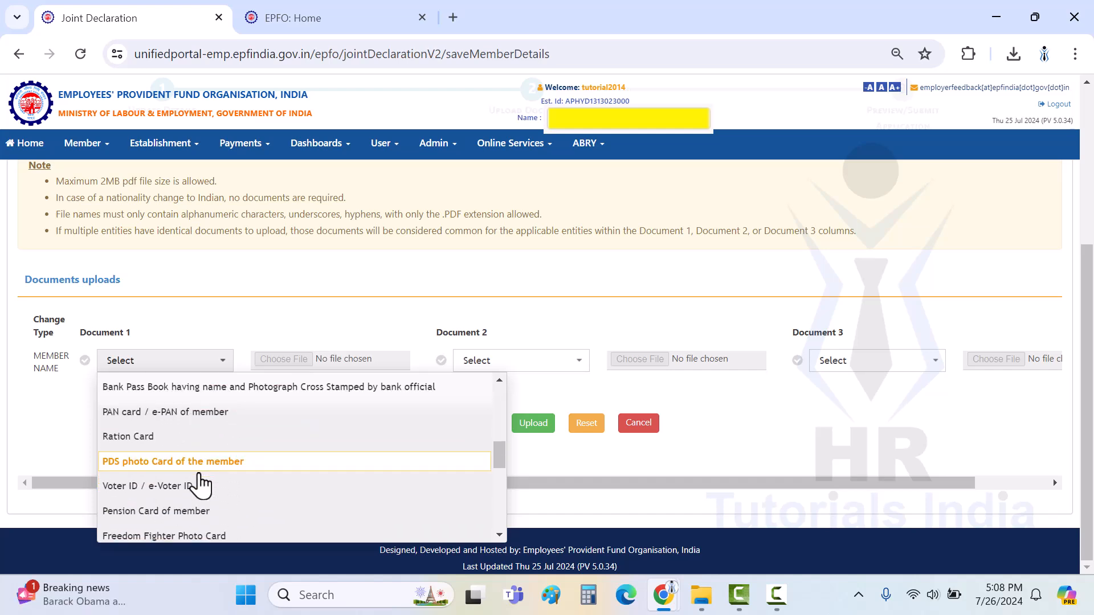
scroll(202, 485, down, 8)
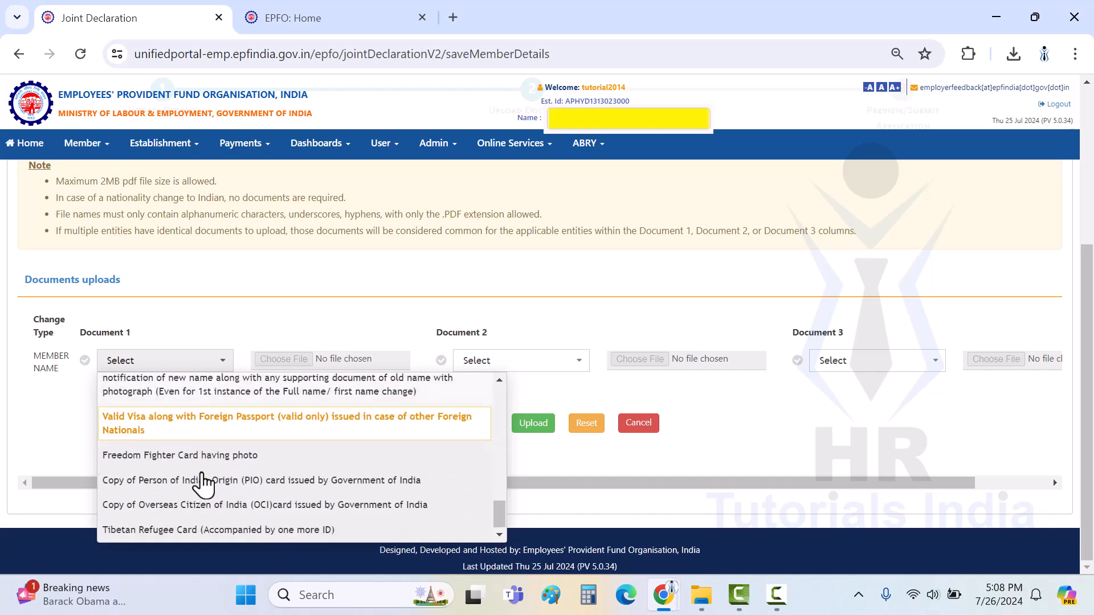
scroll(221, 509, up, 13)
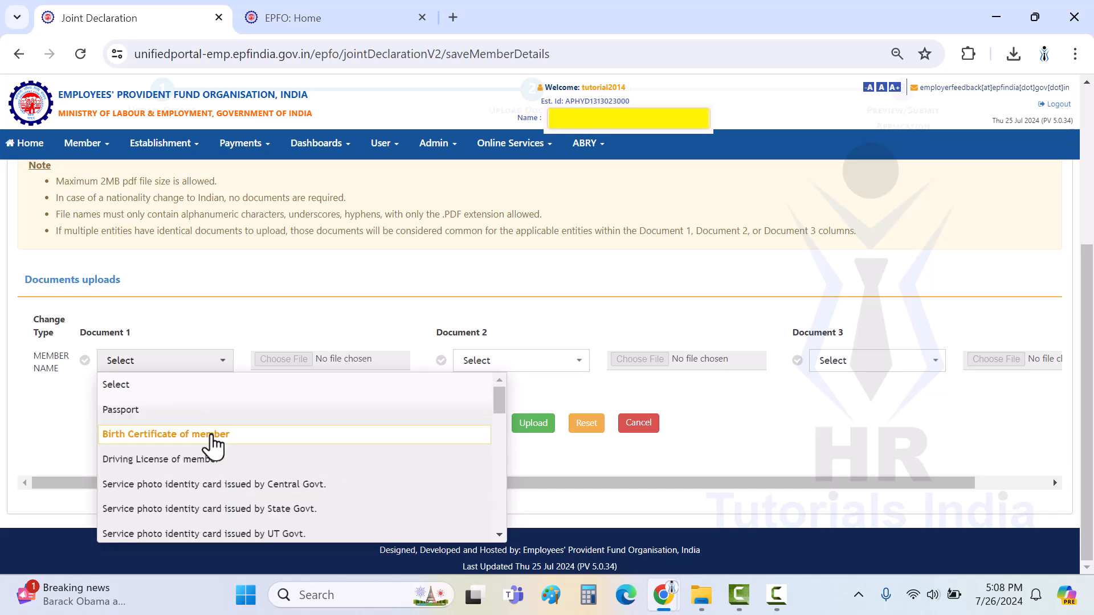
scroll(194, 468, down, 3)
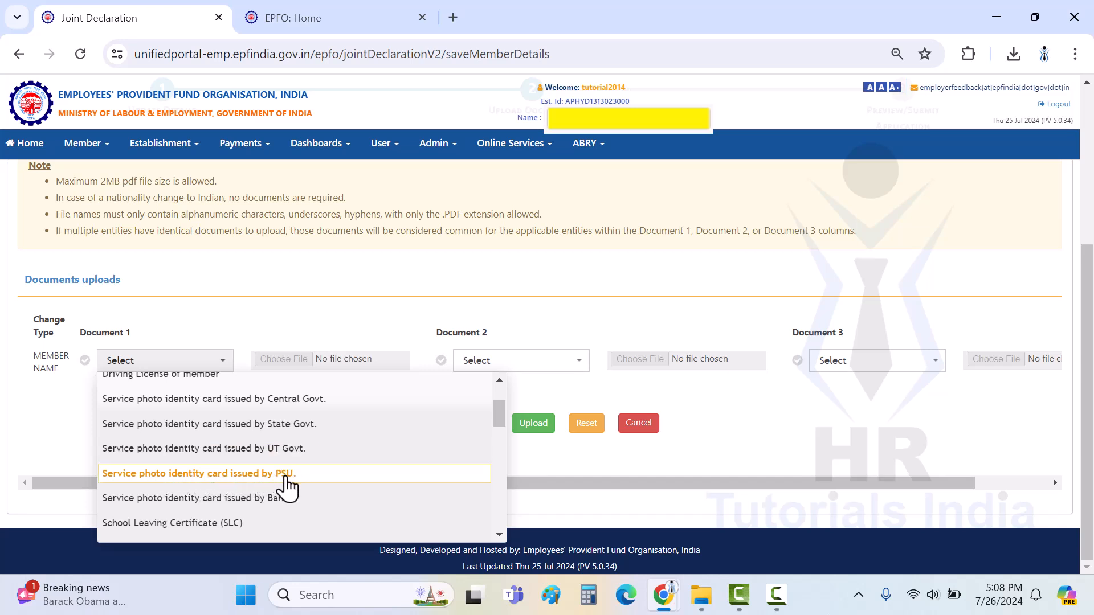
scroll(285, 487, down, 2)
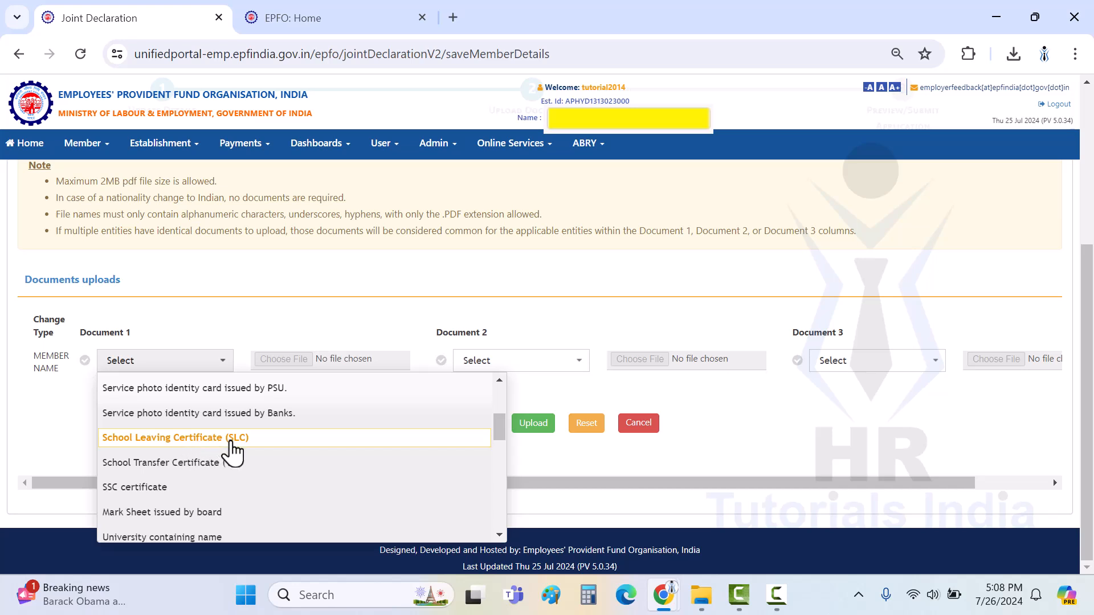
scroll(183, 464, down, 2)
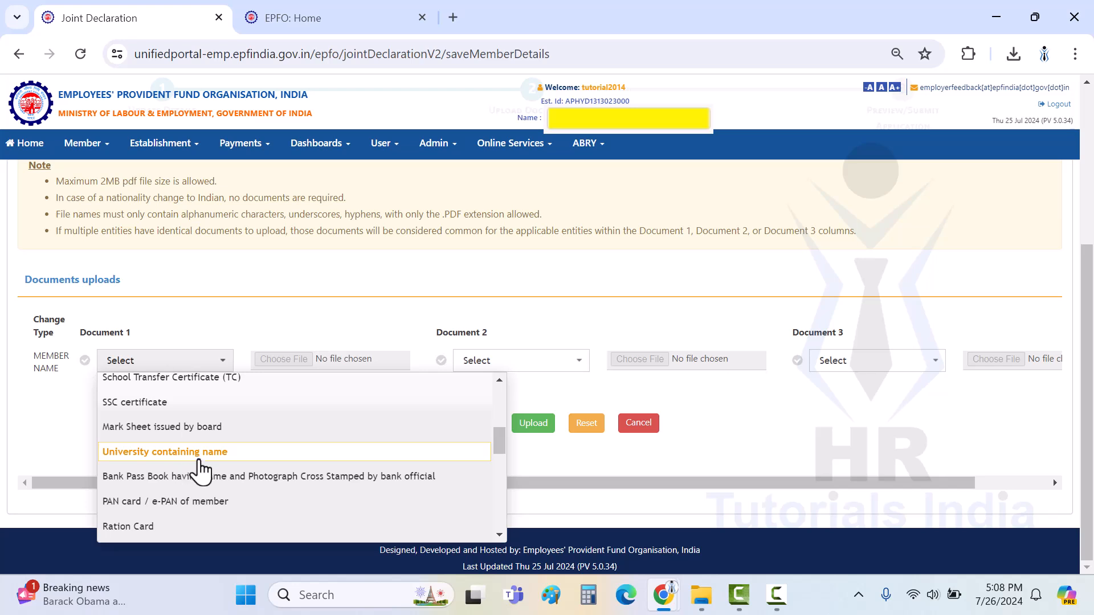
scroll(195, 466, down, 3)
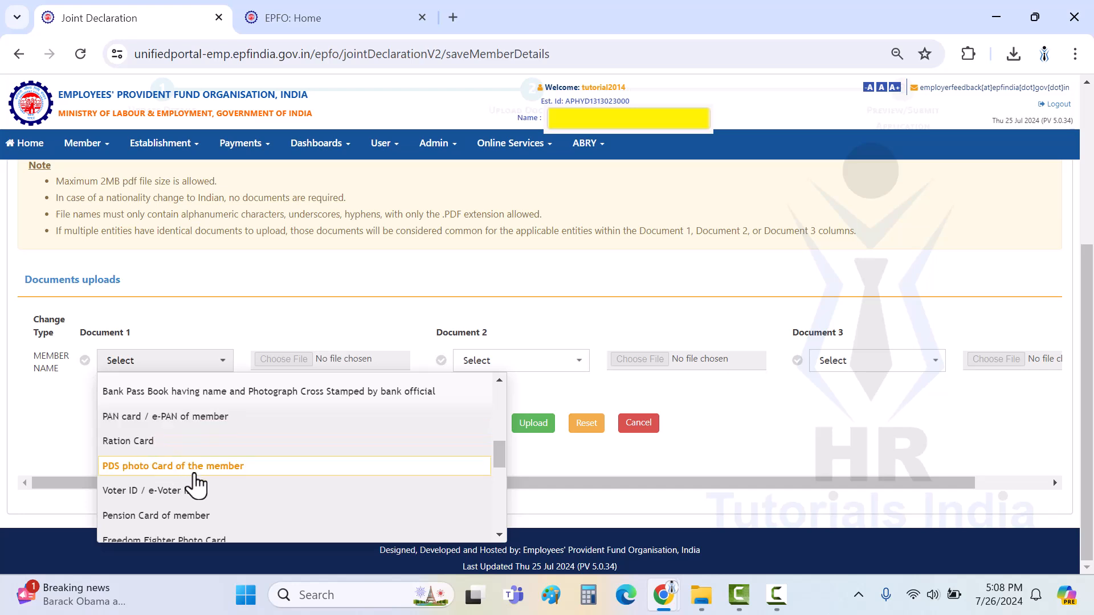
scroll(194, 456, down, 3)
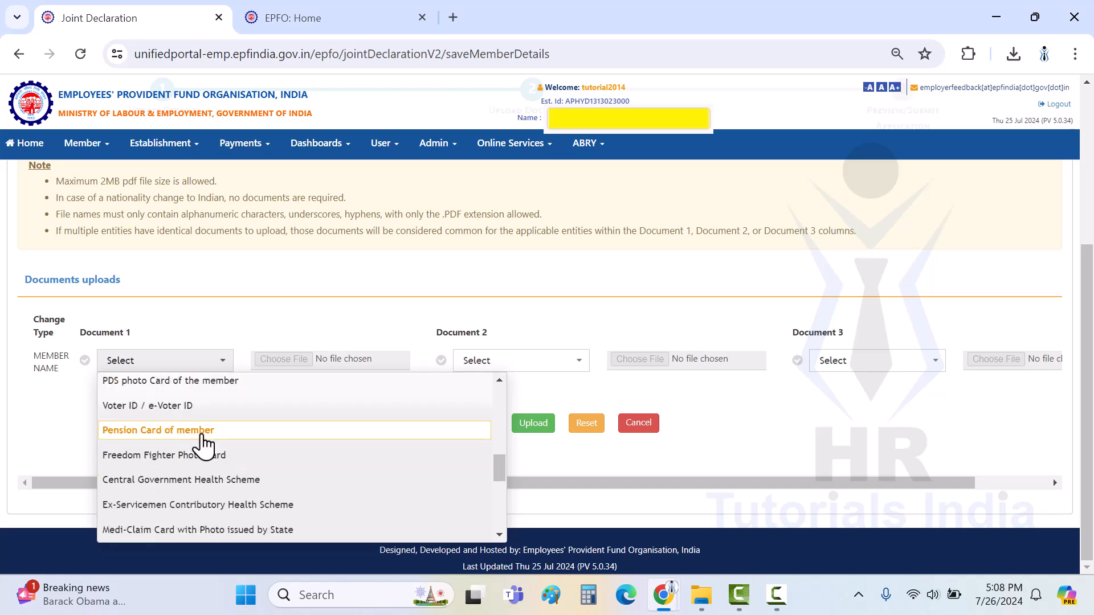
scroll(186, 442, down, 4)
scroll(167, 459, down, 3)
scroll(176, 467, down, 3)
scroll(192, 474, down, 2)
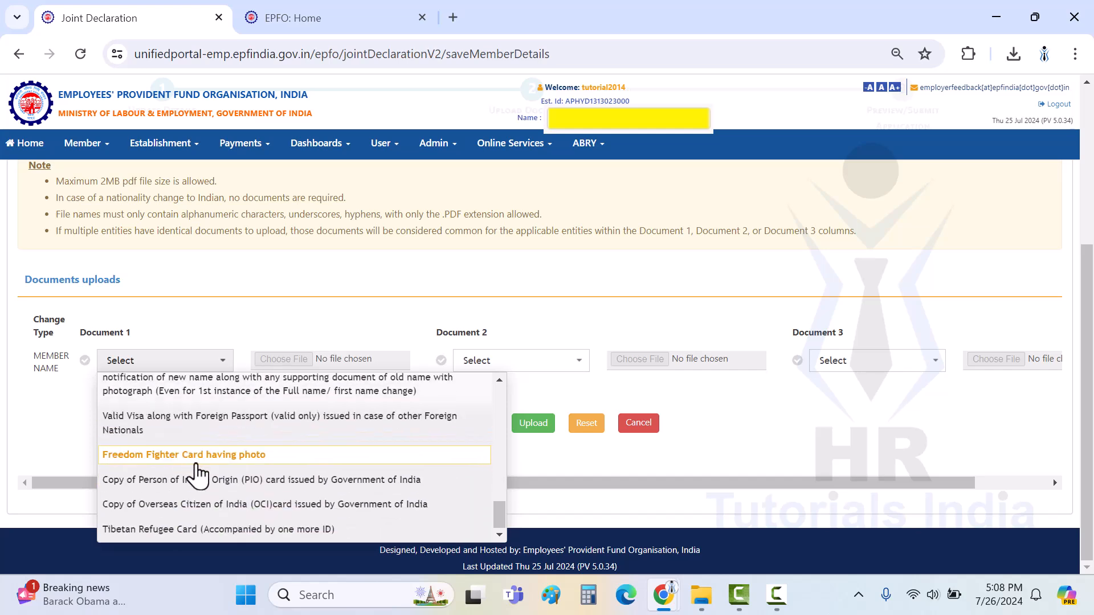
scroll(219, 516, up, 5)
scroll(222, 513, up, 15)
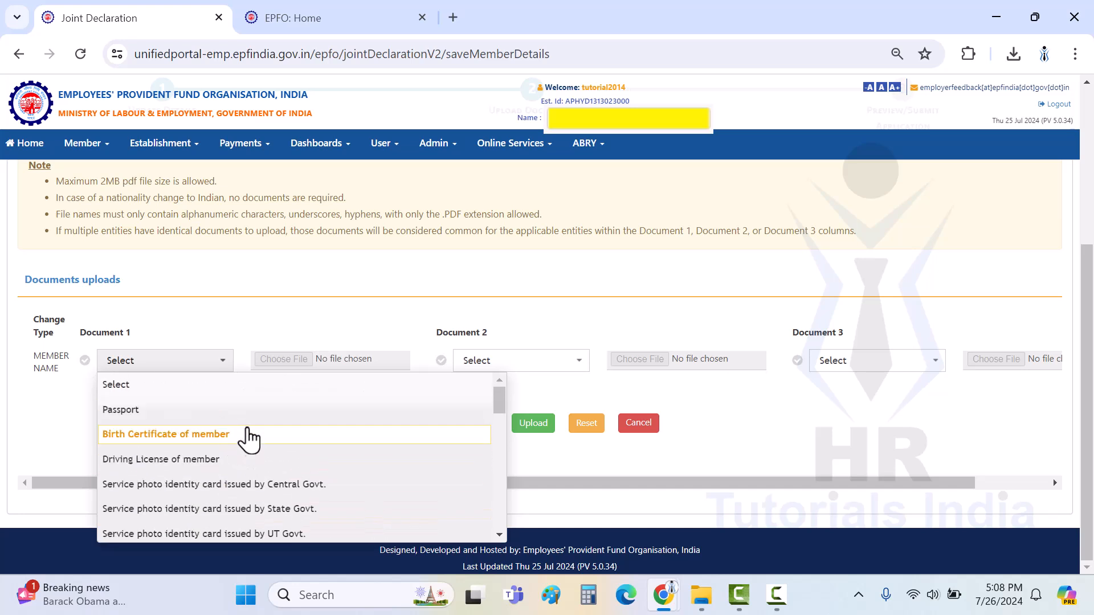
Set Document 1 to PAN card / e-PAN of member and attach PAN.pdf from the Downloads folder
scroll(247, 439, down, 2)
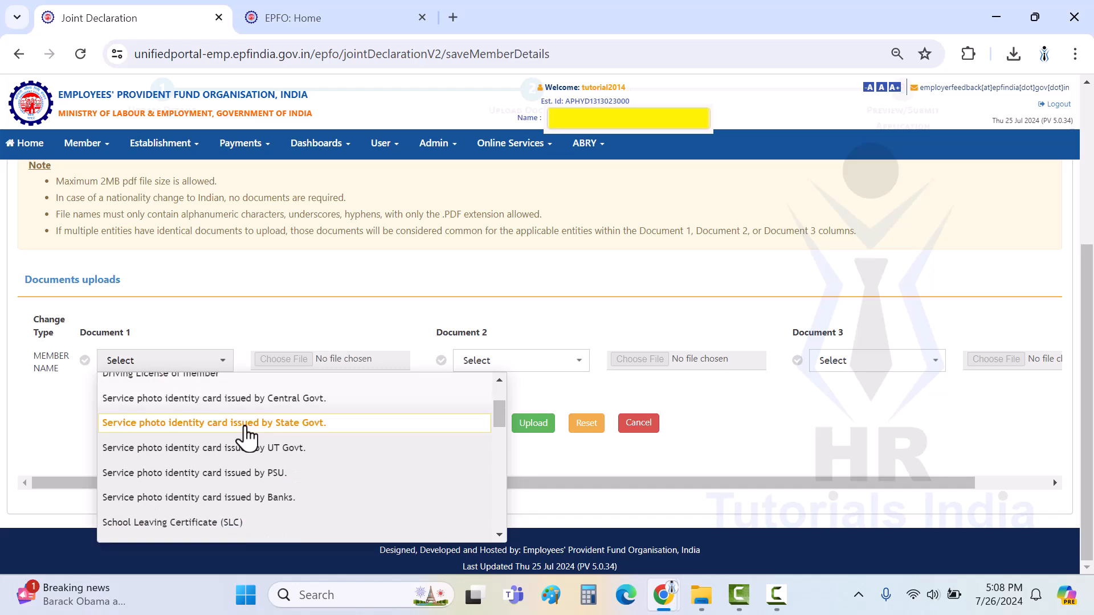
scroll(246, 441, down, 2)
scroll(246, 441, down, 3)
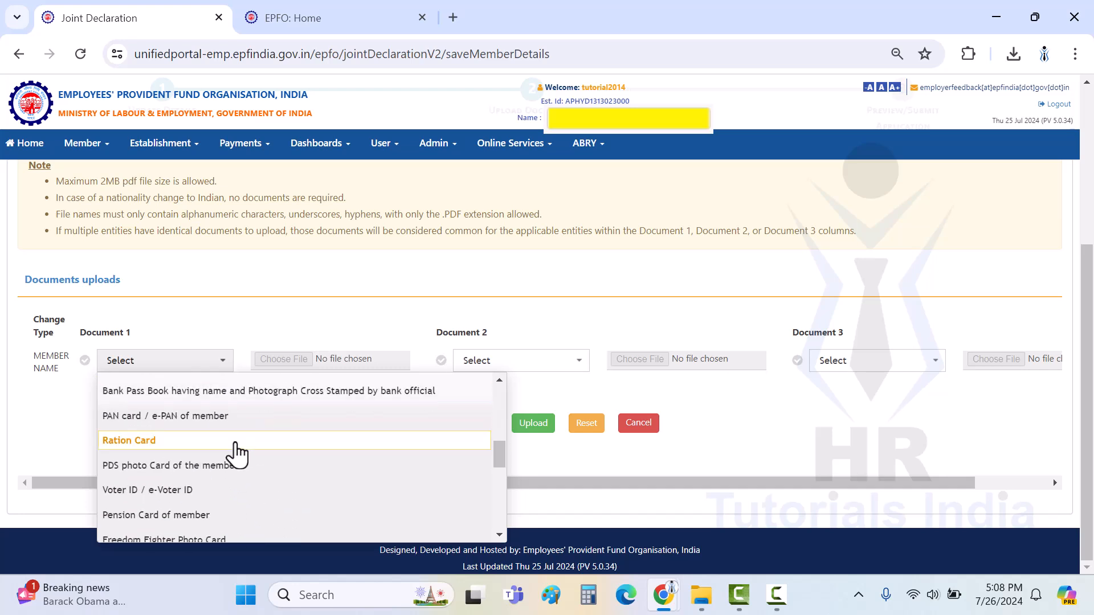
click(201, 421)
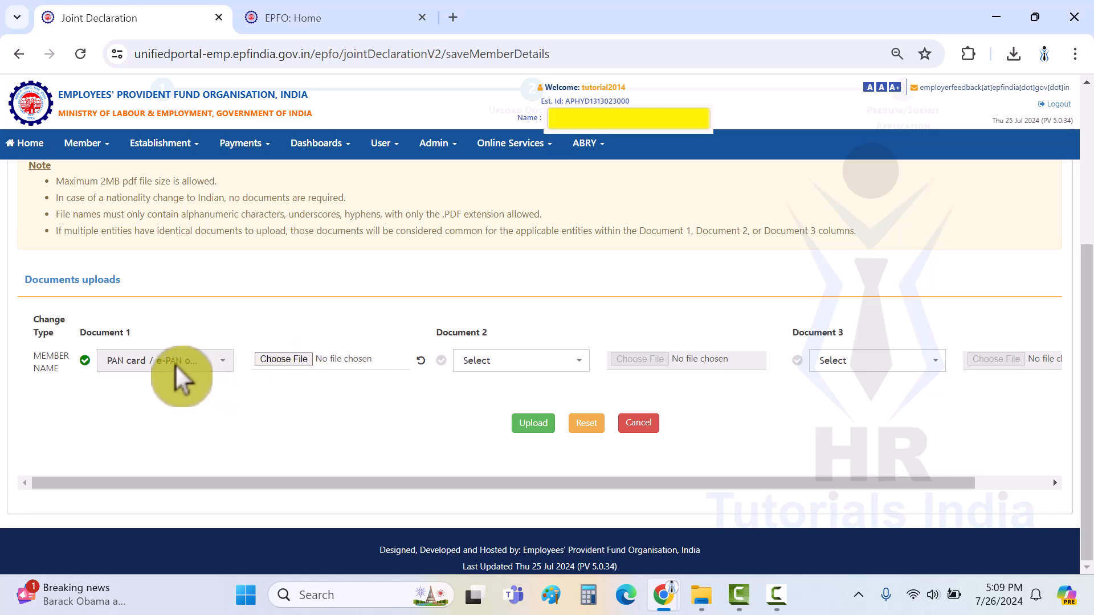
click(275, 360)
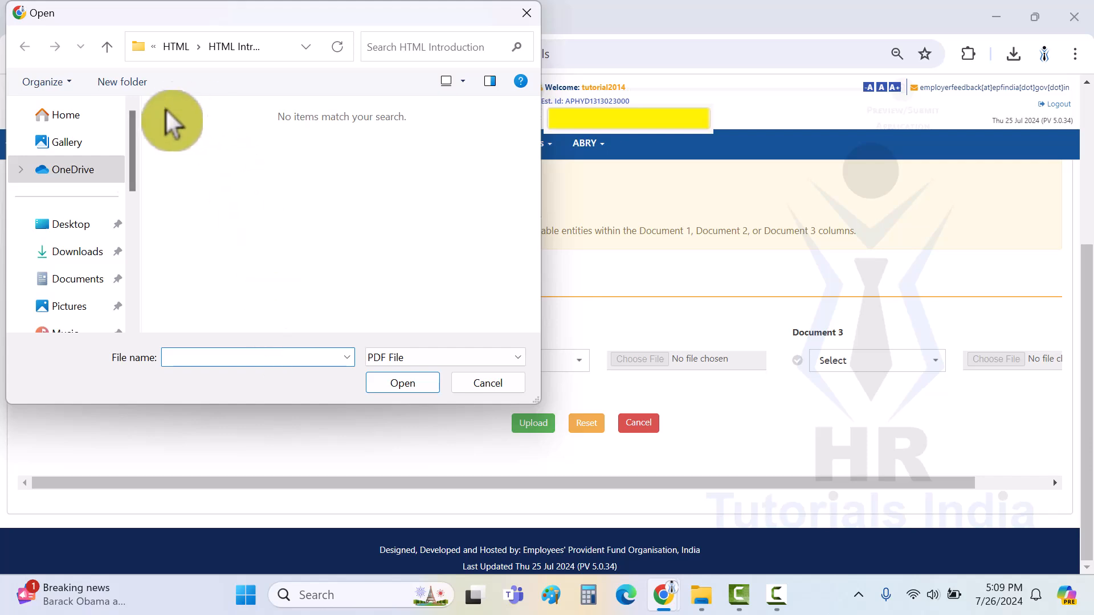
click(78, 251)
click(188, 207)
double_click(187, 205)
Set Document 2 to the bank pass book with name and photograph cross stamped by a bank official, and attach BankPassbook.pdf
click(536, 368)
scroll(563, 466, down, 5)
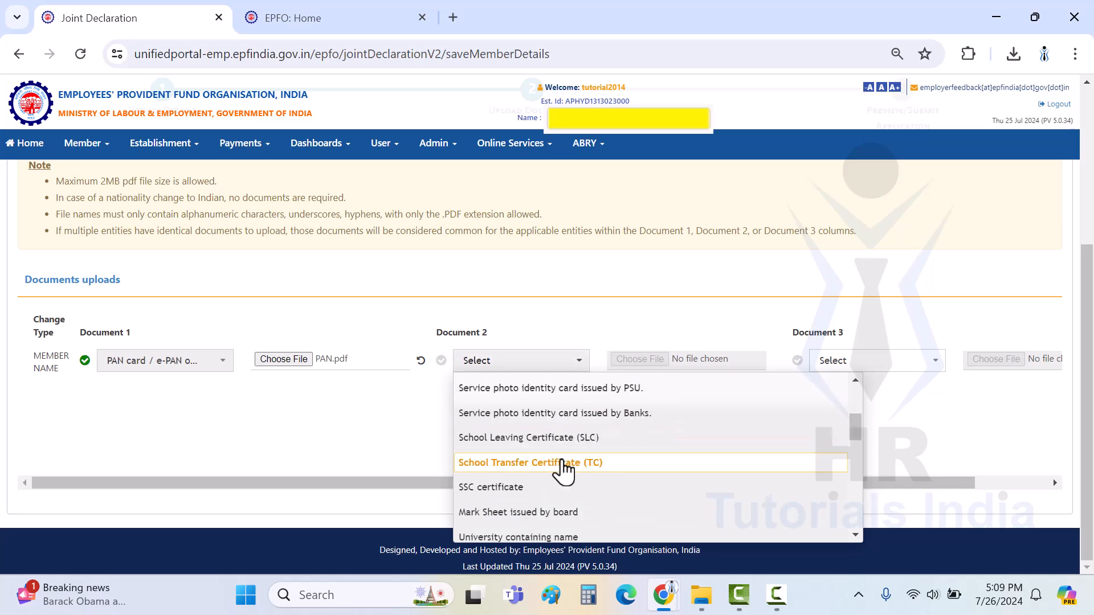
scroll(547, 454, down, 2)
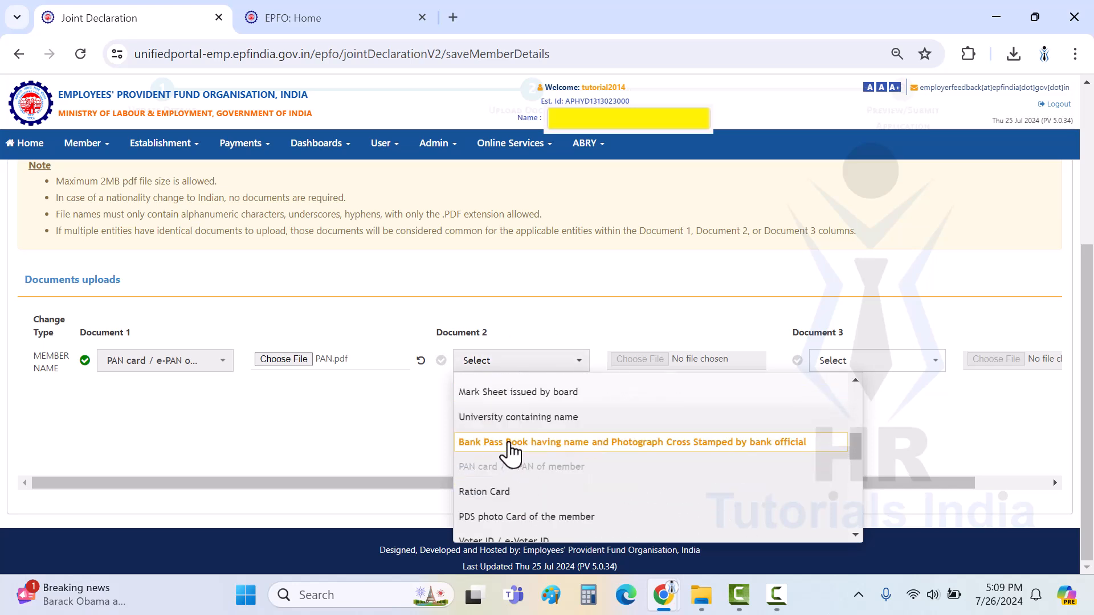
click(511, 443)
Set Document 3 to a service photo identity card with the old Aadhaar file attached, and upload the documents
click(849, 368)
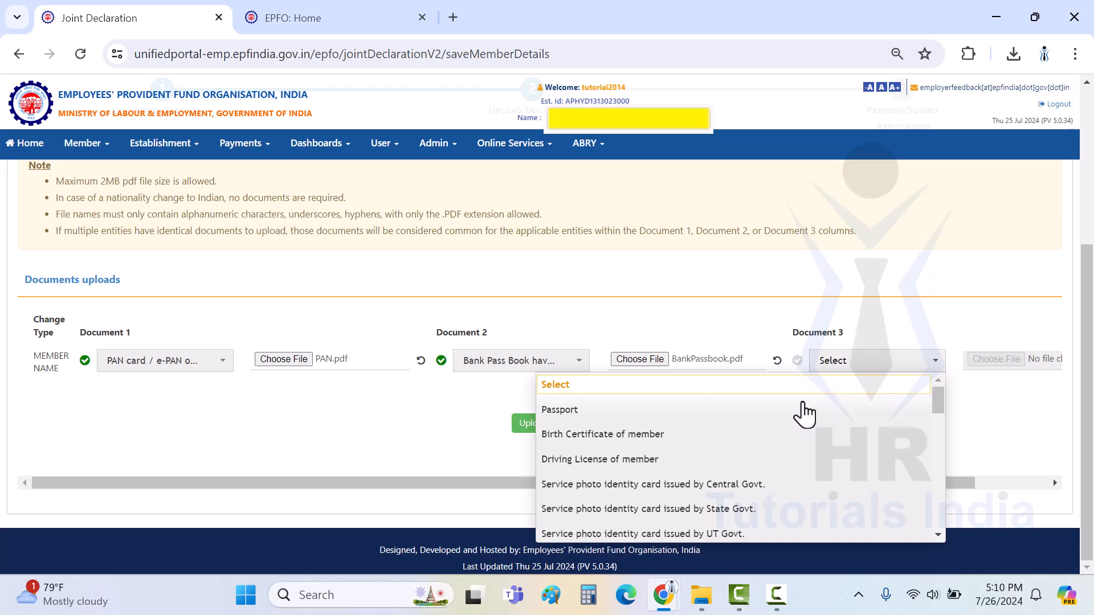
scroll(716, 476, down, 3)
scroll(604, 489, up, 3)
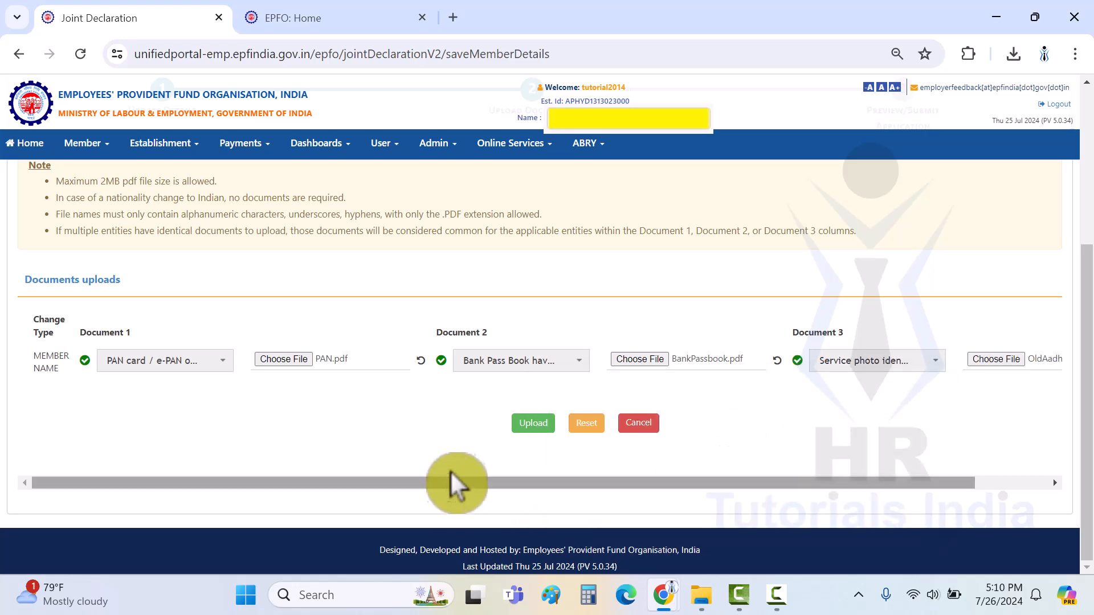
click(522, 435)
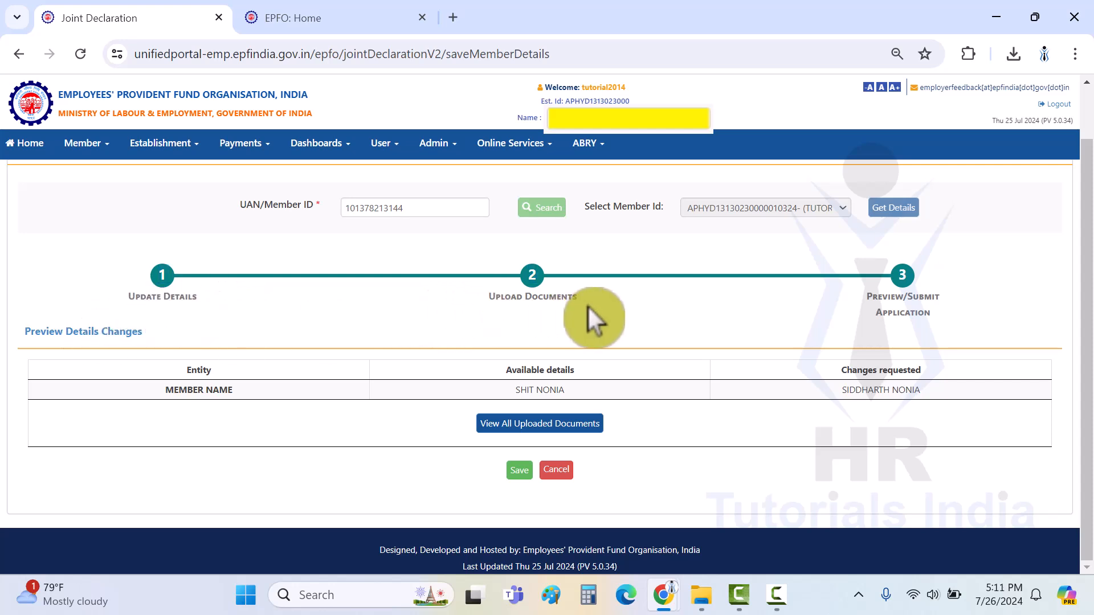
Check the available and requested member name in the preview of changes, and save the joint declaration application
drag(865, 298, 949, 313)
click(959, 313)
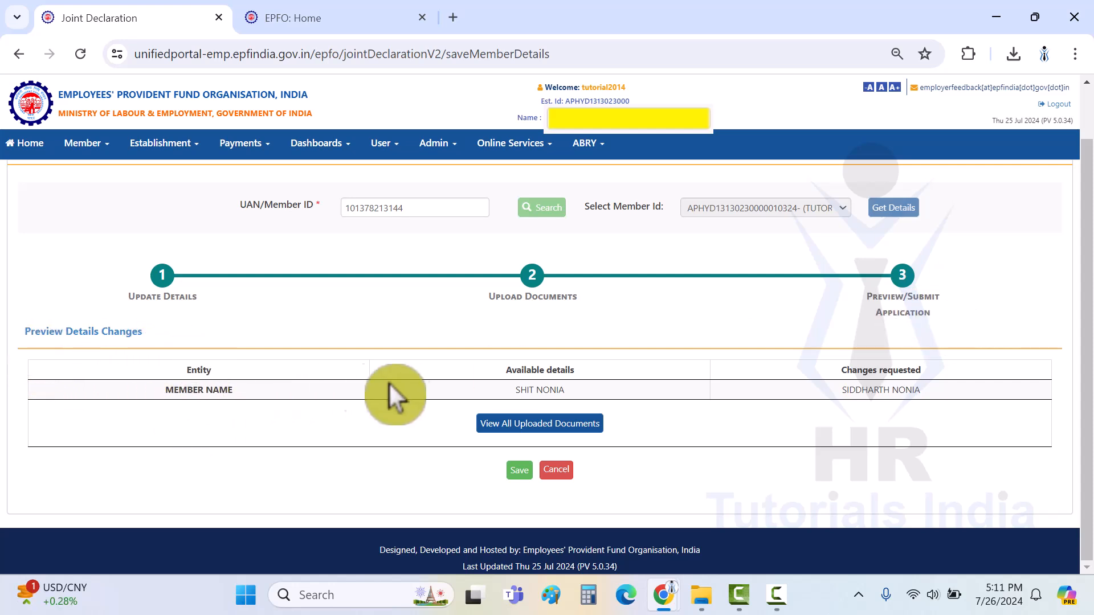
drag(529, 392, 620, 375)
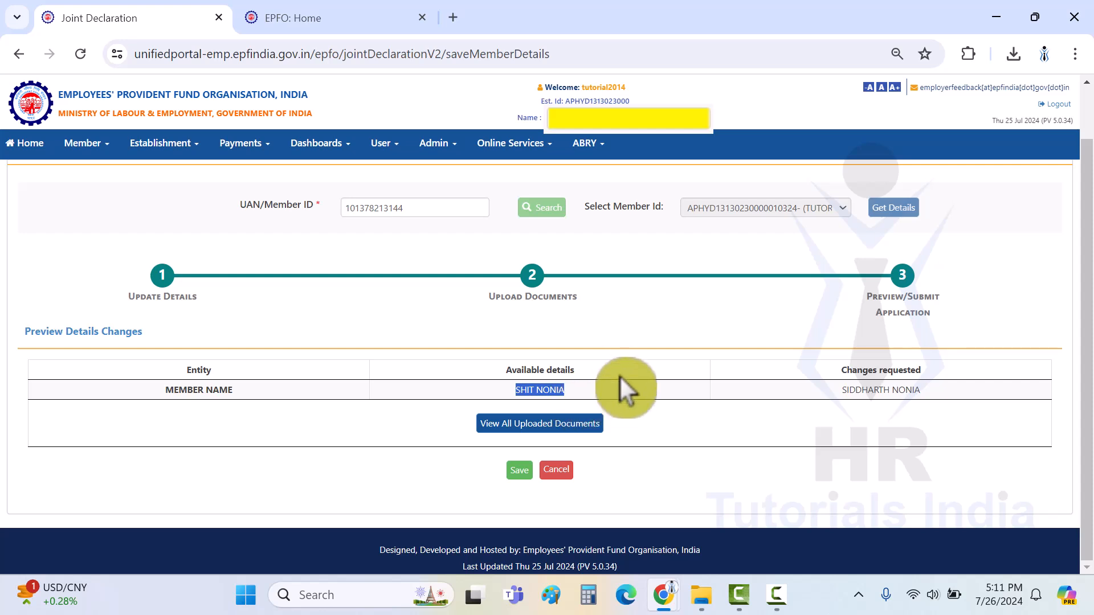
drag(850, 373, 932, 377)
drag(843, 392, 939, 395)
click(945, 402)
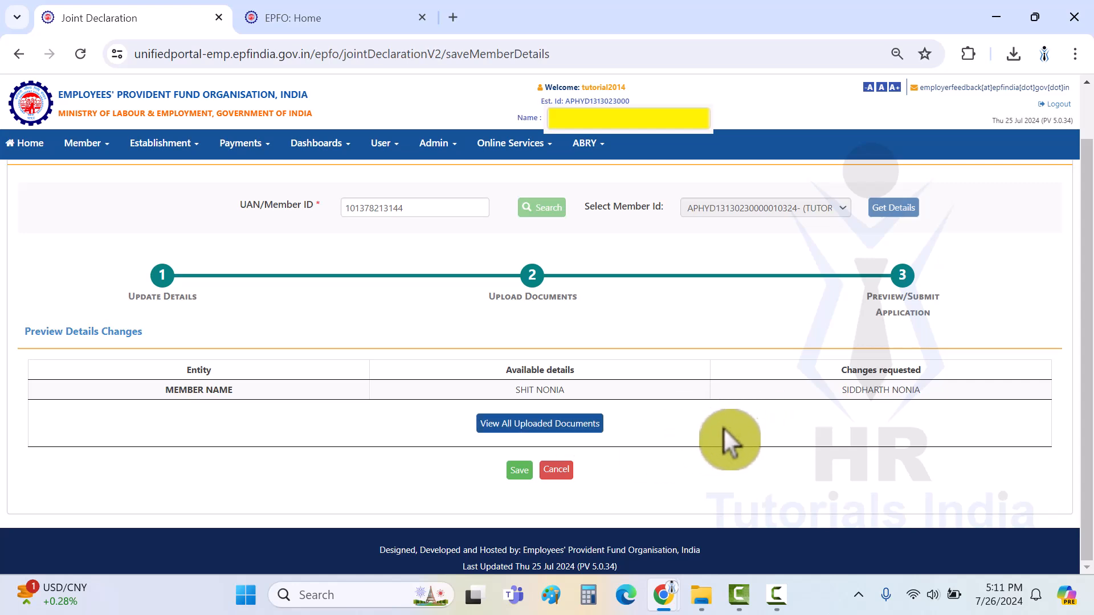
click(519, 470)
Examine the new name change request in the joint declaration list, including its available details, requested changes and status
scroll(482, 439, down, 3)
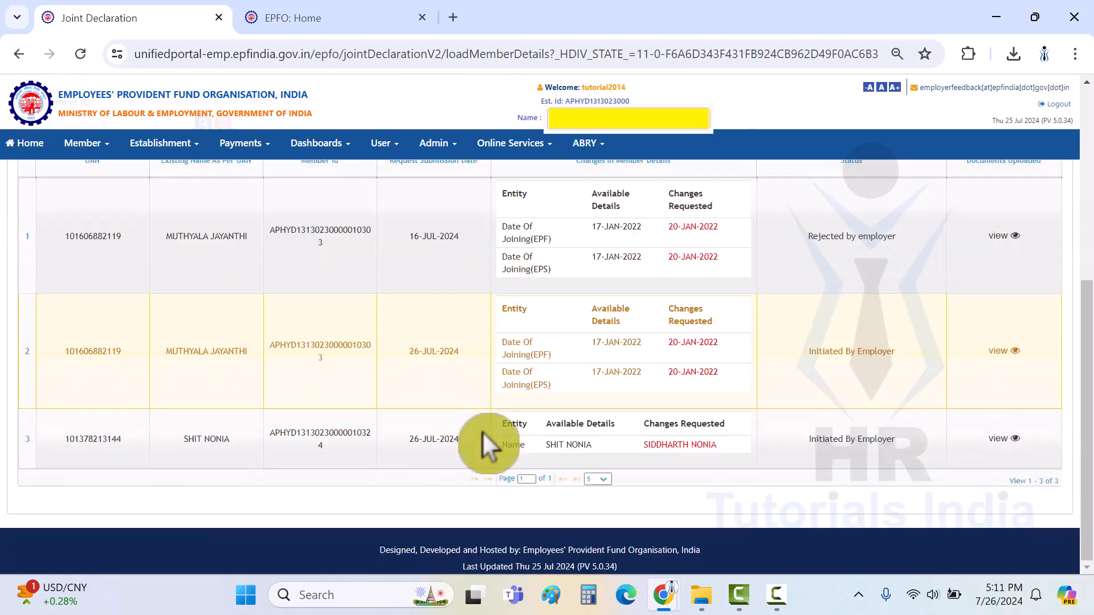
drag(60, 439, 262, 442)
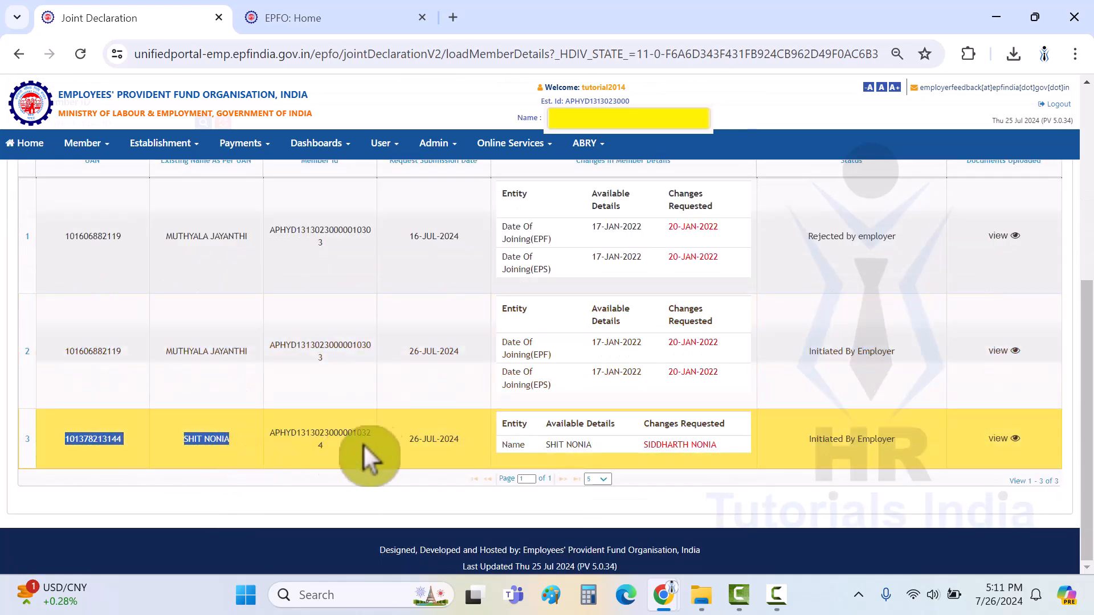
drag(501, 426, 631, 413)
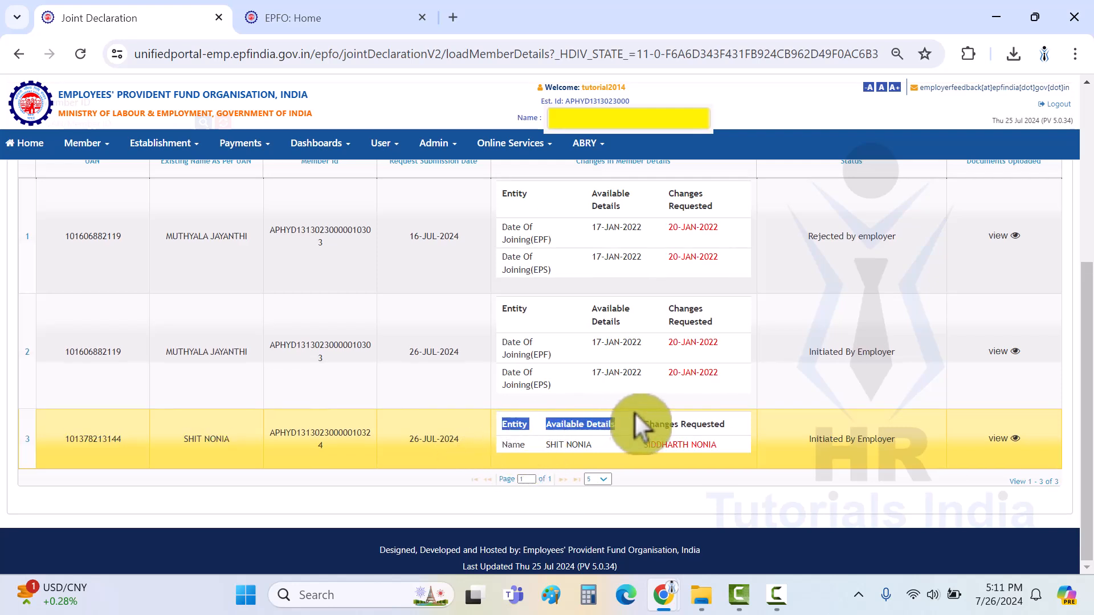
click(627, 447)
drag(548, 424, 612, 425)
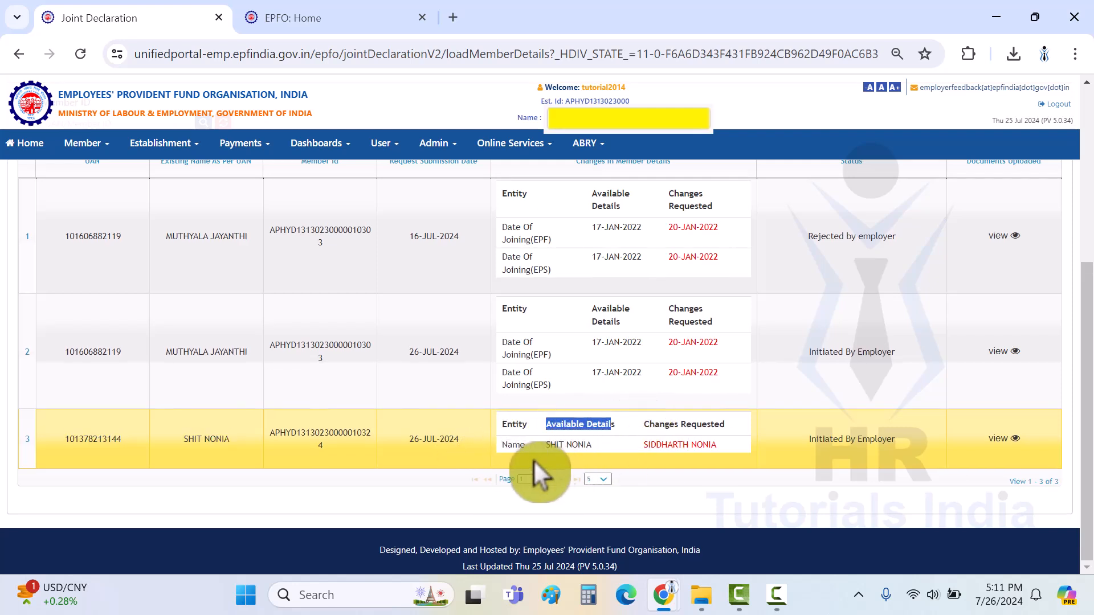
drag(544, 445, 734, 443)
click(852, 450)
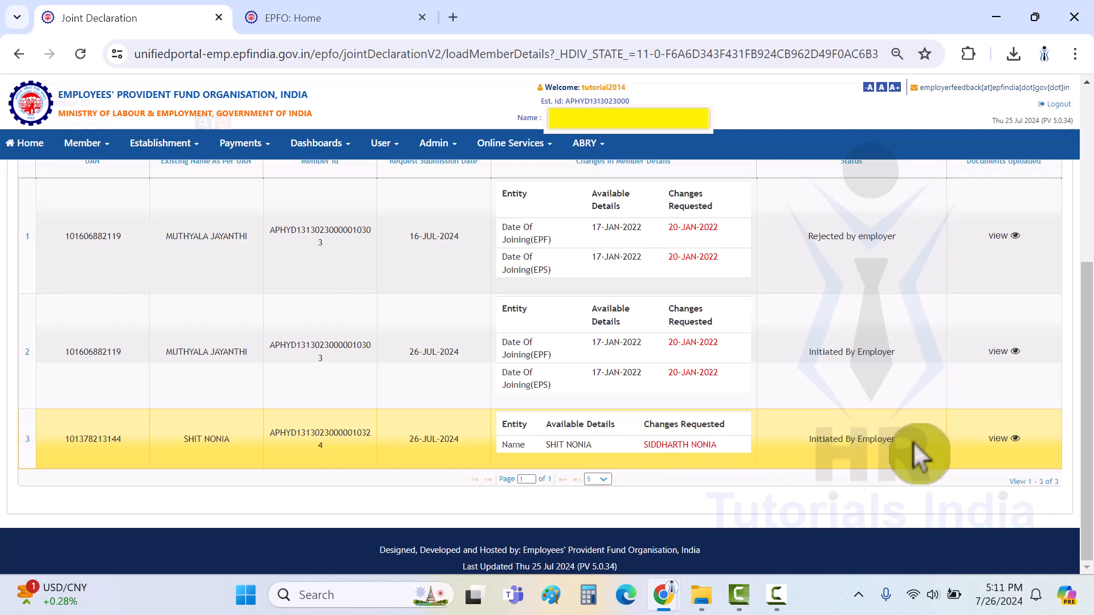
scroll(809, 478, up, 1)
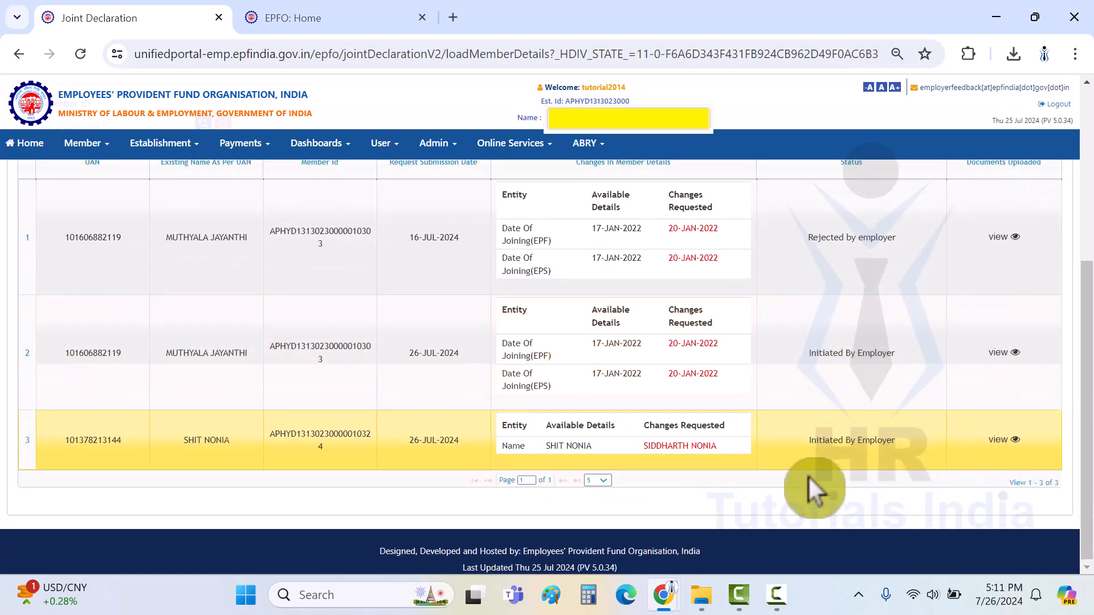
scroll(808, 476, down, 1)
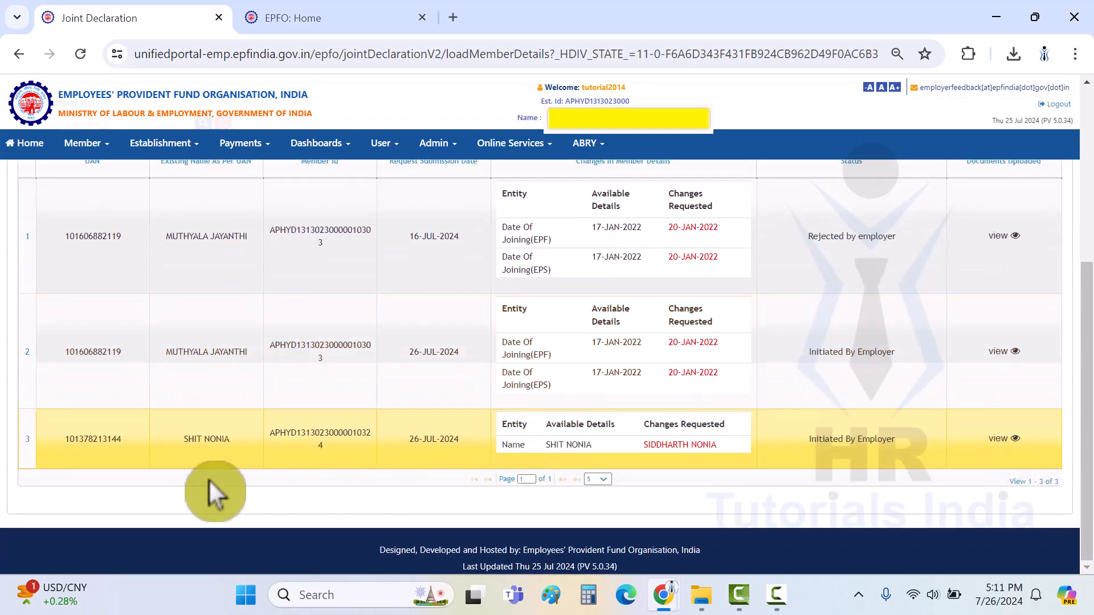